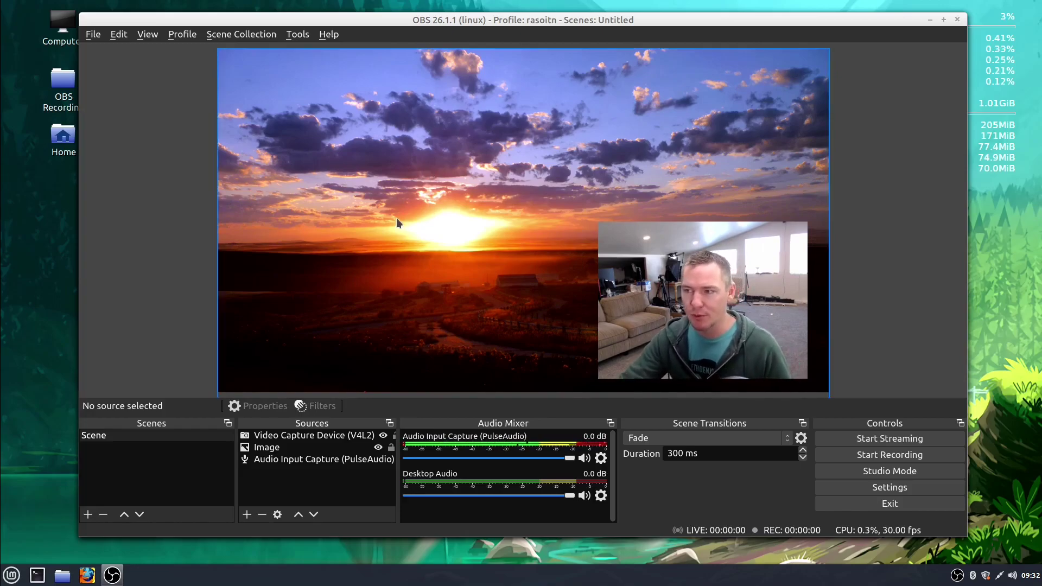
Step: Select the Image, webcam and Audio Input Capture sources, and drag the mic fader to -6.1 dB
click(270, 449)
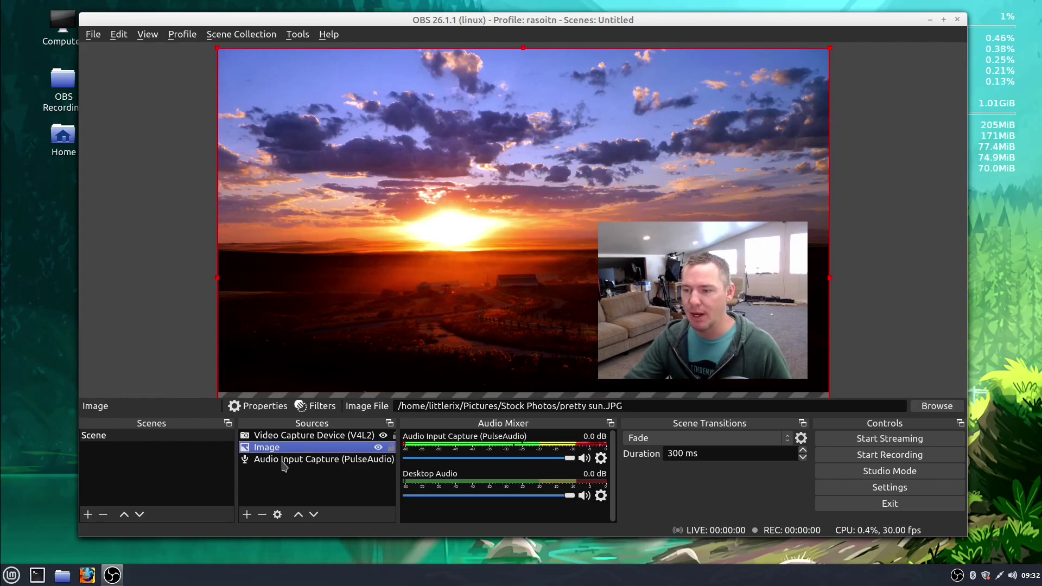
click(268, 439)
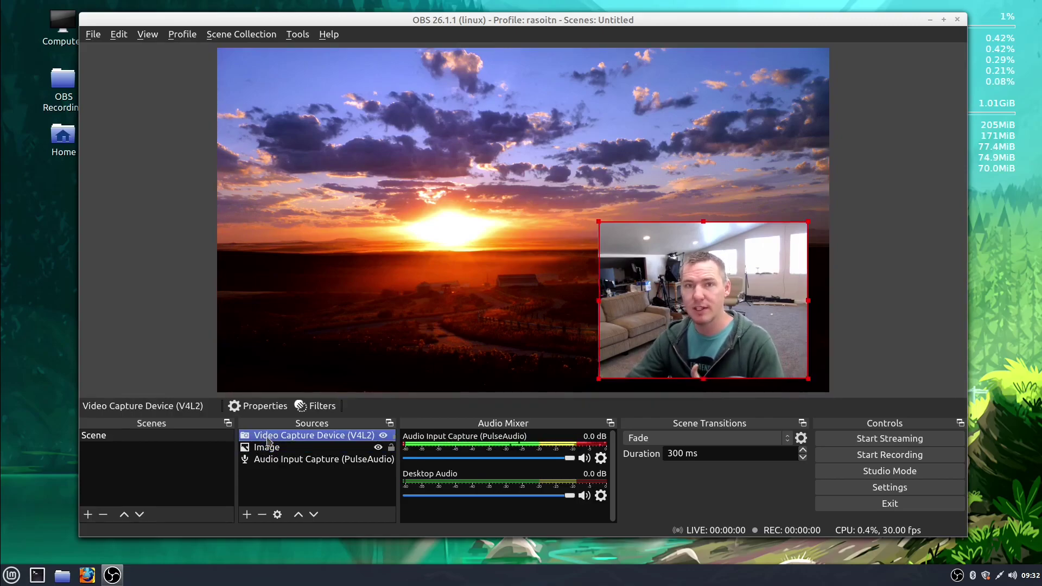
click(275, 462)
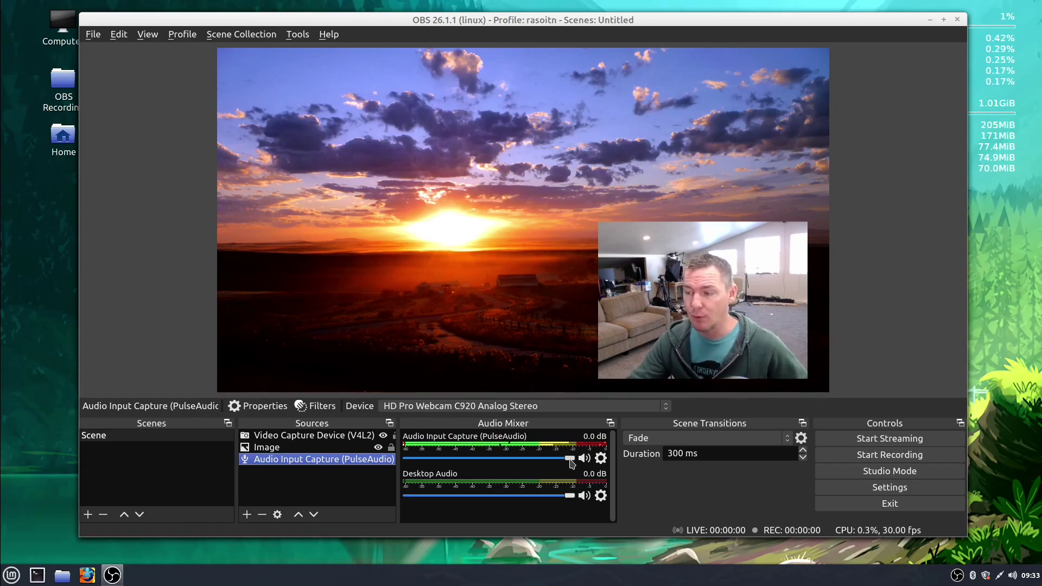
drag(570, 460, 563, 460)
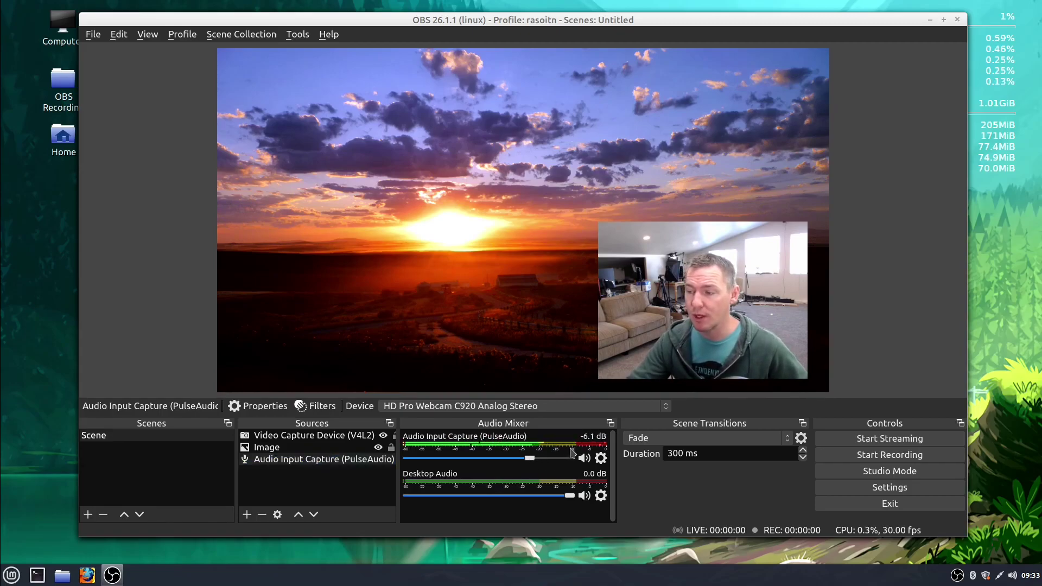
click(273, 451)
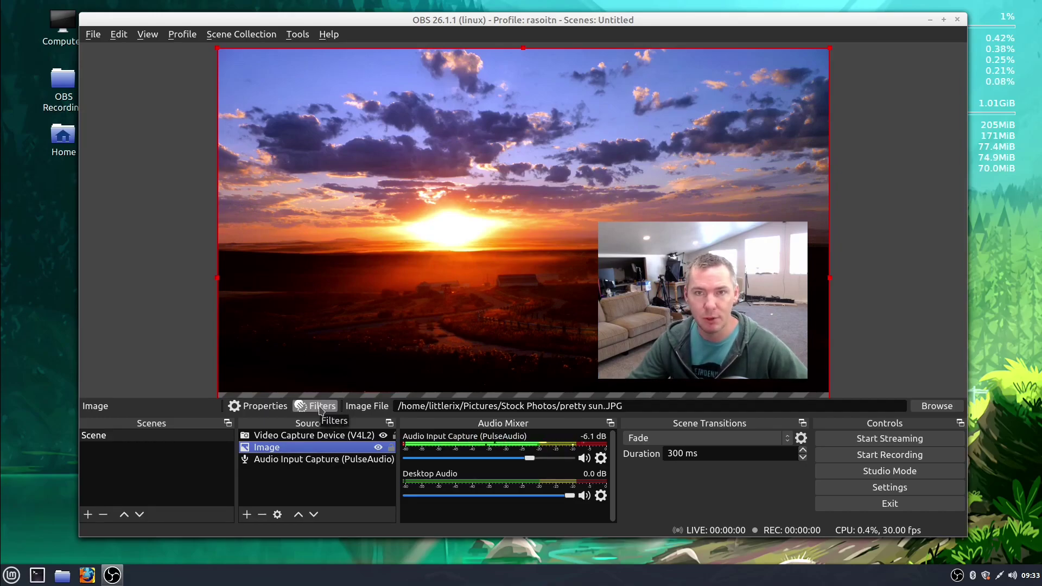
Step: Open the sunset Image source's filters, arrange both windows side by side, and choose Color Correction
right_click(281, 449)
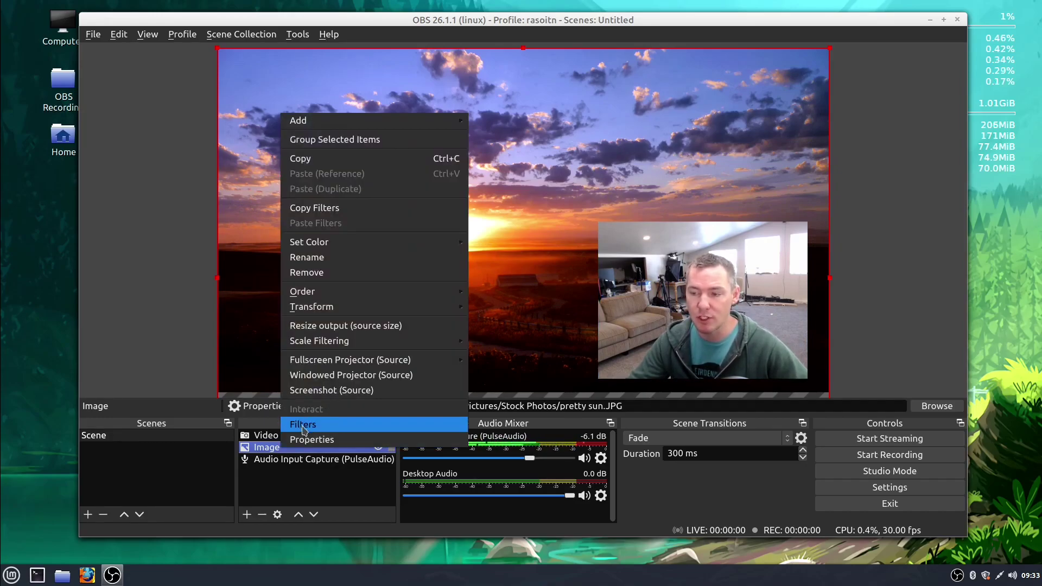
click(303, 425)
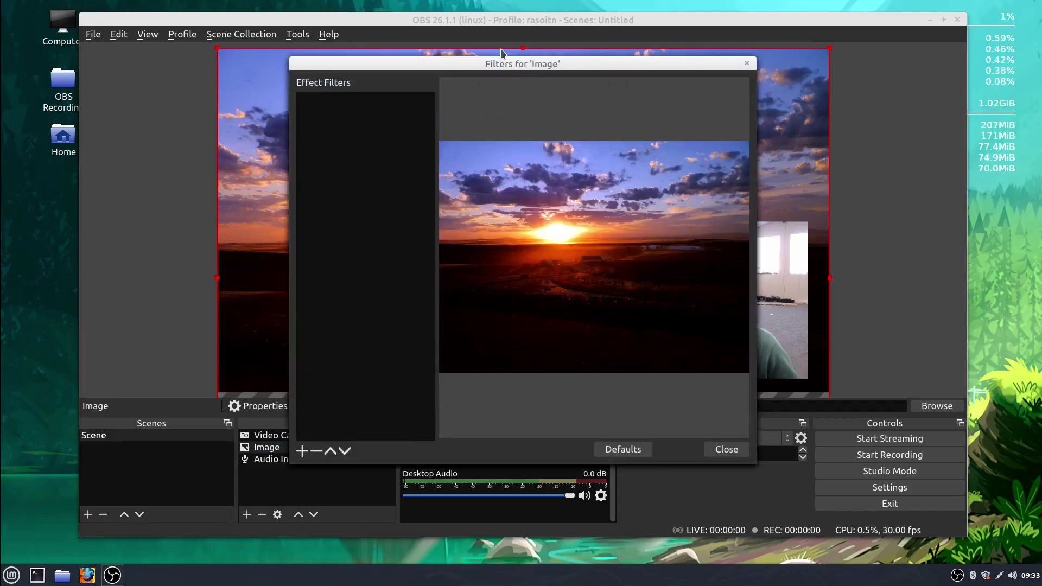
drag(501, 64, 217, 157)
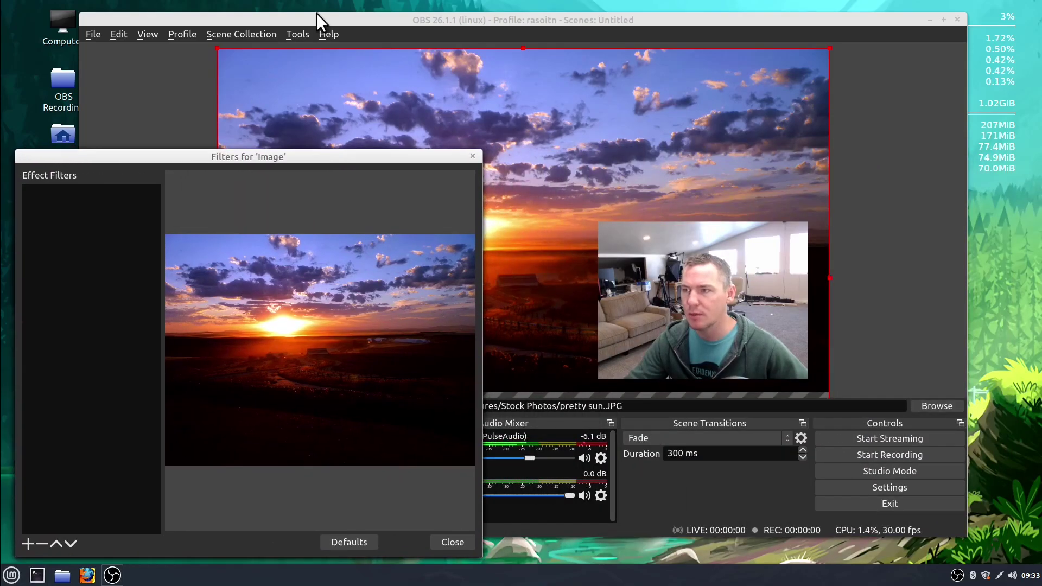
drag(317, 21, 384, 42)
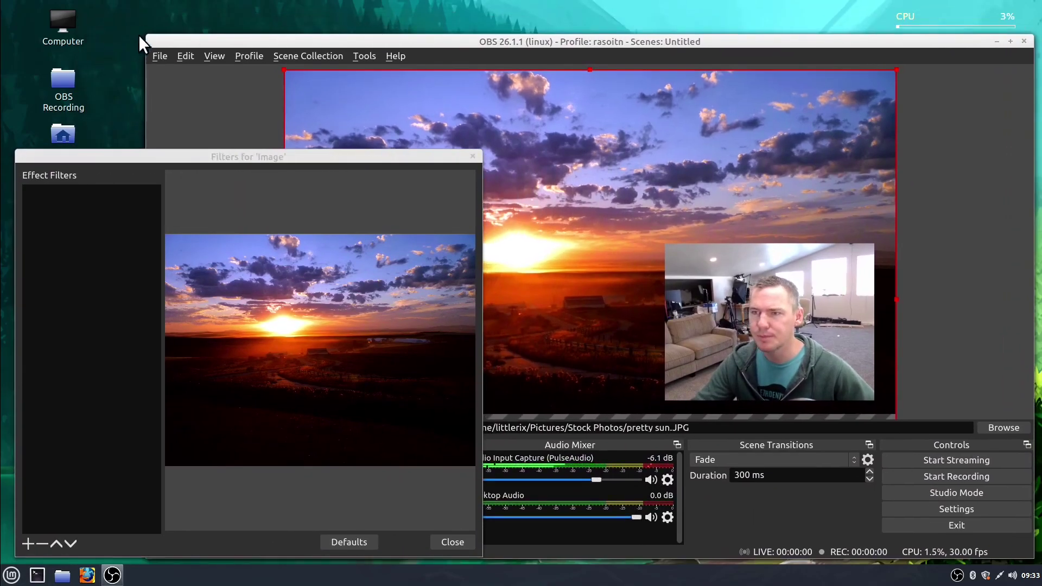
drag(138, 35, 344, 12)
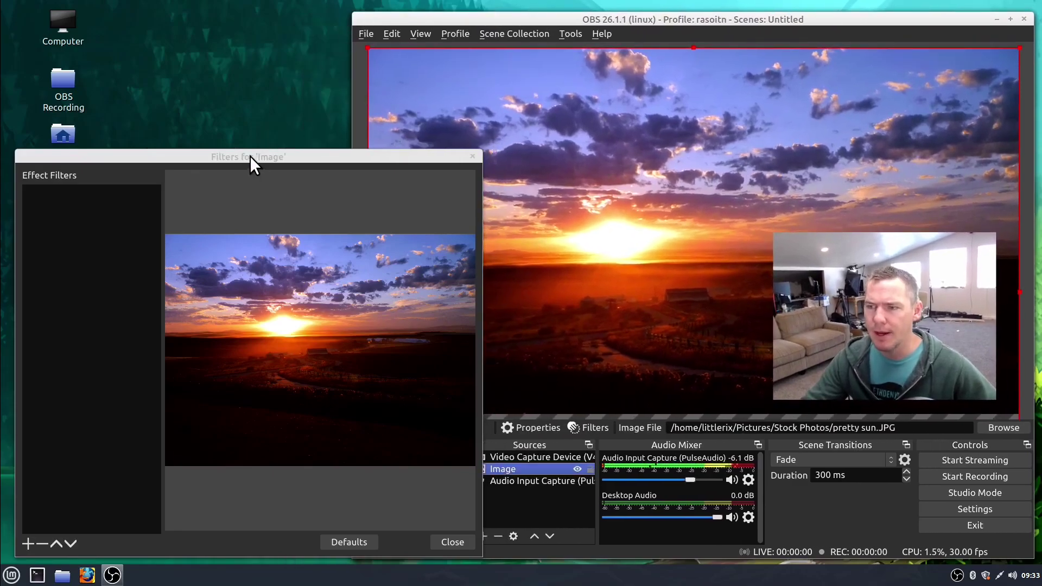
drag(251, 158, 246, 117)
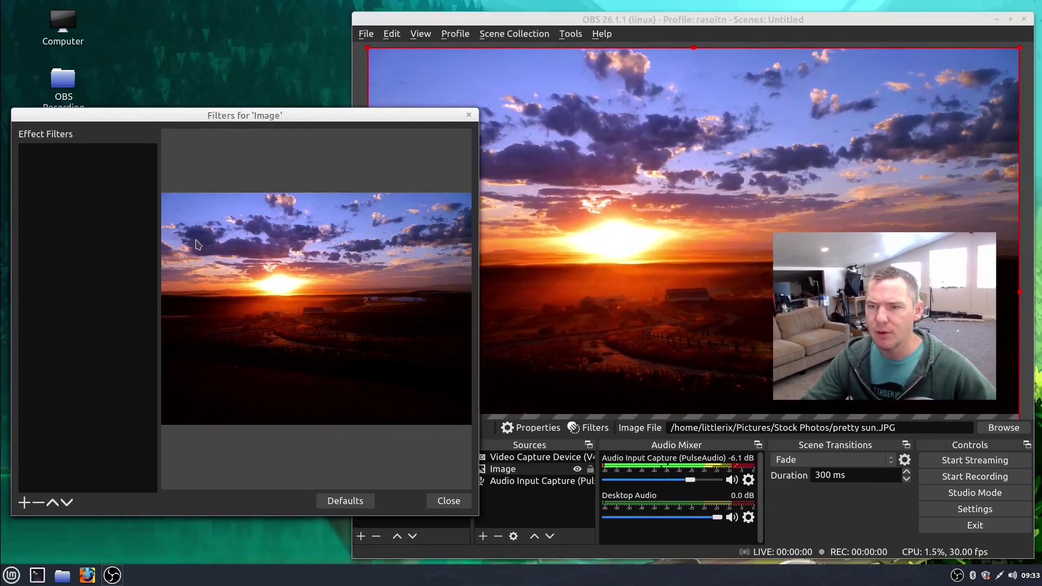
click(24, 503)
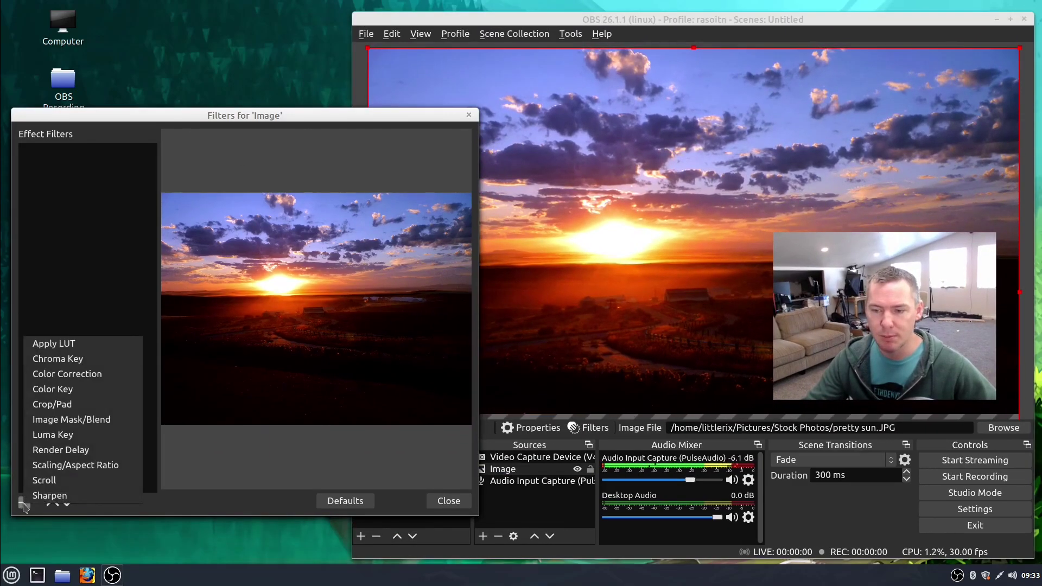
click(63, 374)
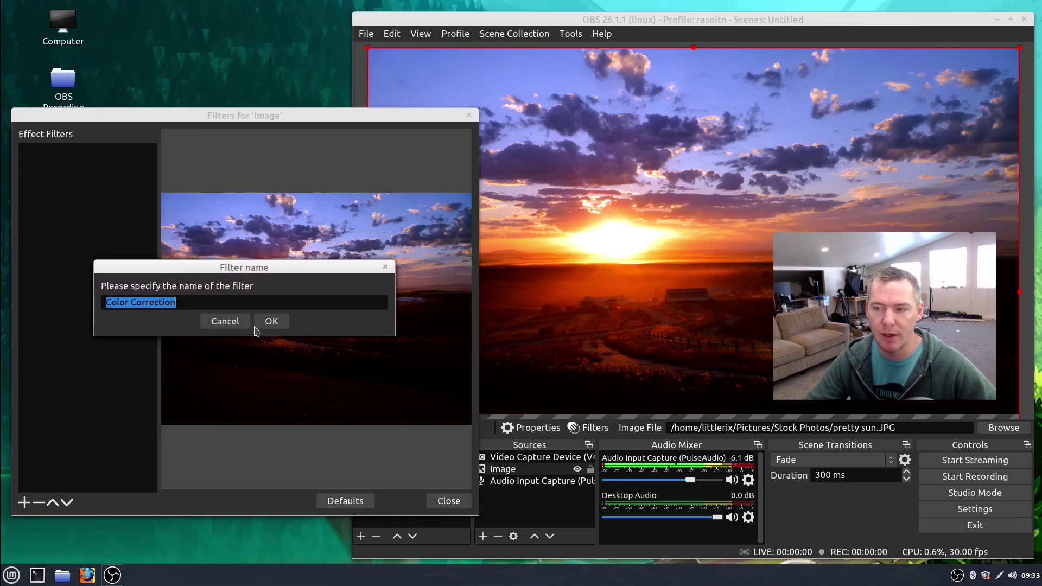
Step: Keep the name Color Correction and set gamma 0.33, contrast 0.23, brightness 0.11, saturation 1.13, hue -6.66
click(270, 321)
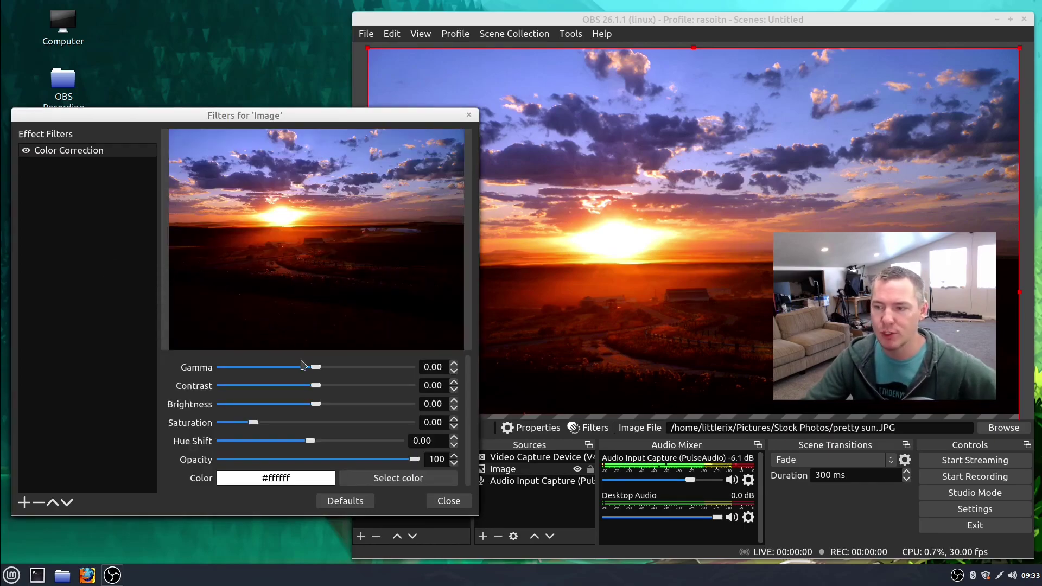
mouse_move(317, 369)
mouse_down()
mouse_move(291, 368)
mouse_move(337, 368)
mouse_move(324, 388)
mouse_up()
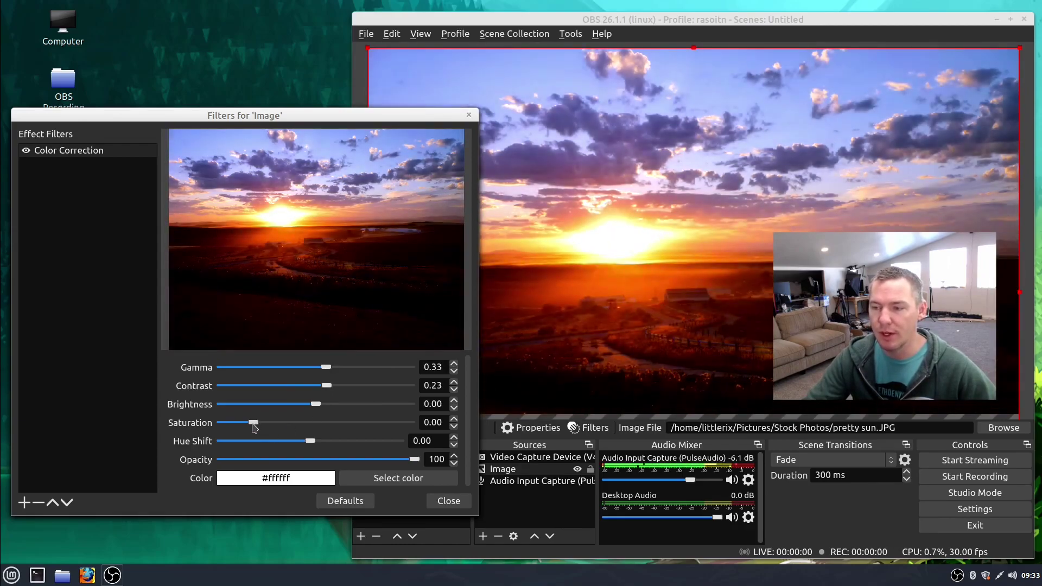
drag(253, 423, 325, 407)
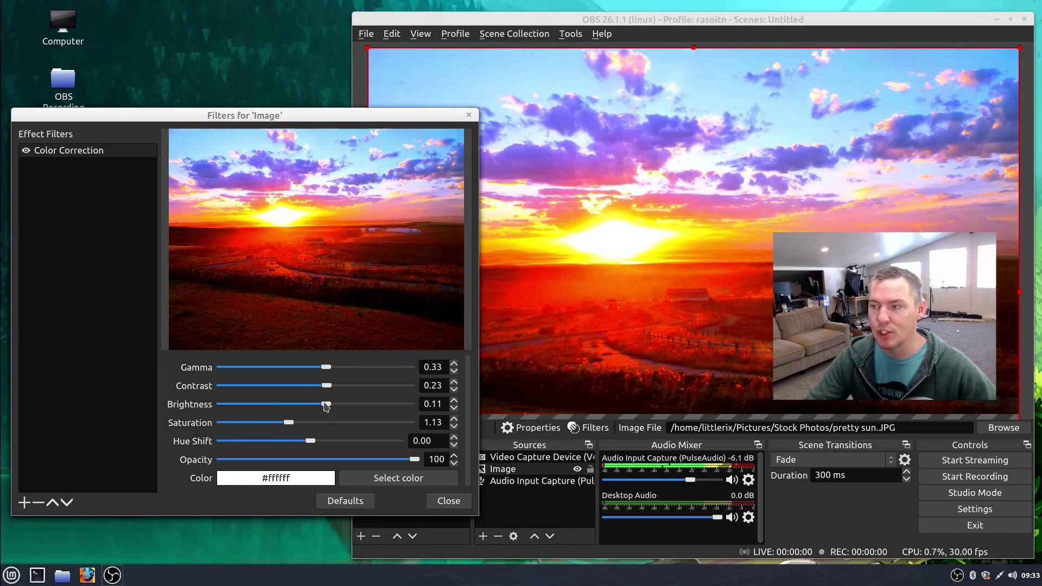
mouse_move(313, 443)
mouse_down()
mouse_move(259, 442)
mouse_move(357, 444)
mouse_move(309, 443)
mouse_up()
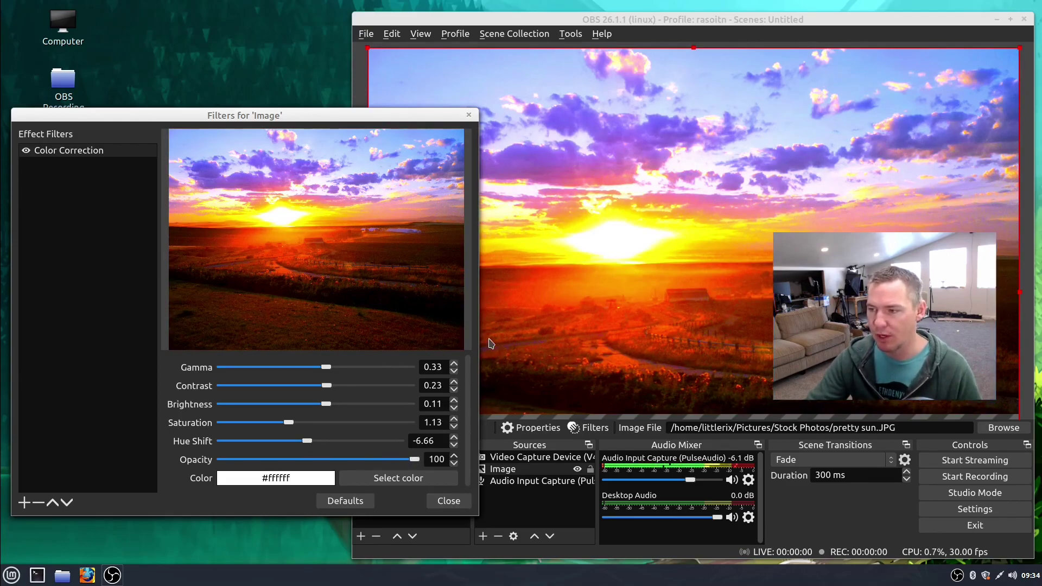
drag(465, 382, 473, 398)
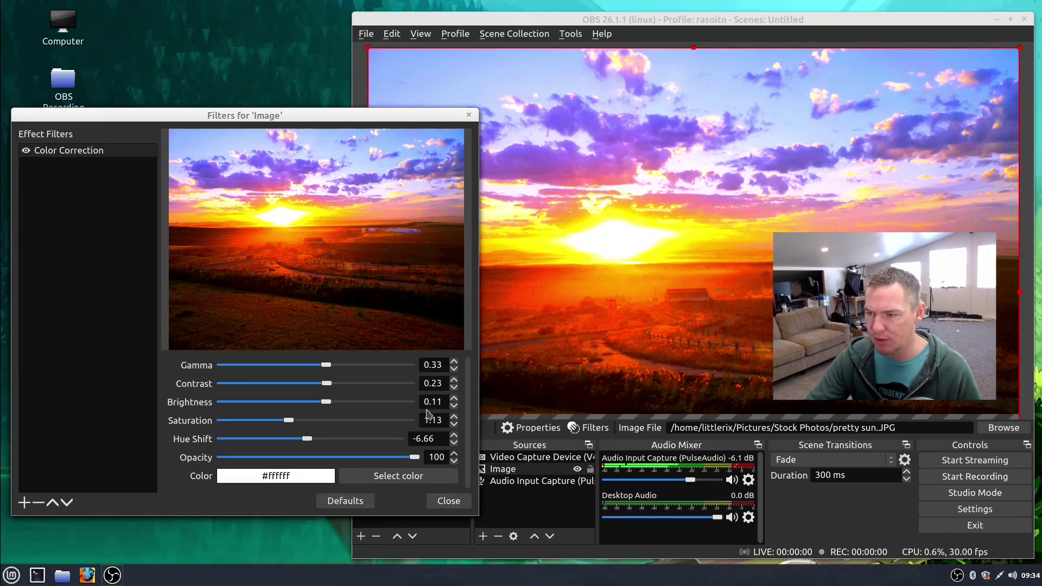
click(441, 503)
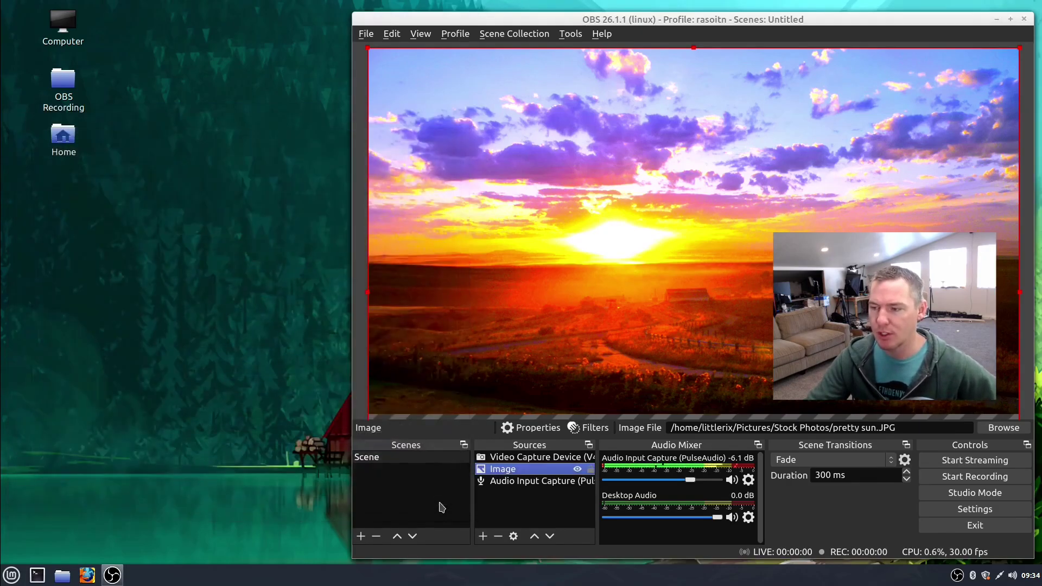
Step: Open the webcam Video Capture Device's filters, move the window aside, and choose Color Correction
click(517, 457)
right_click(517, 459)
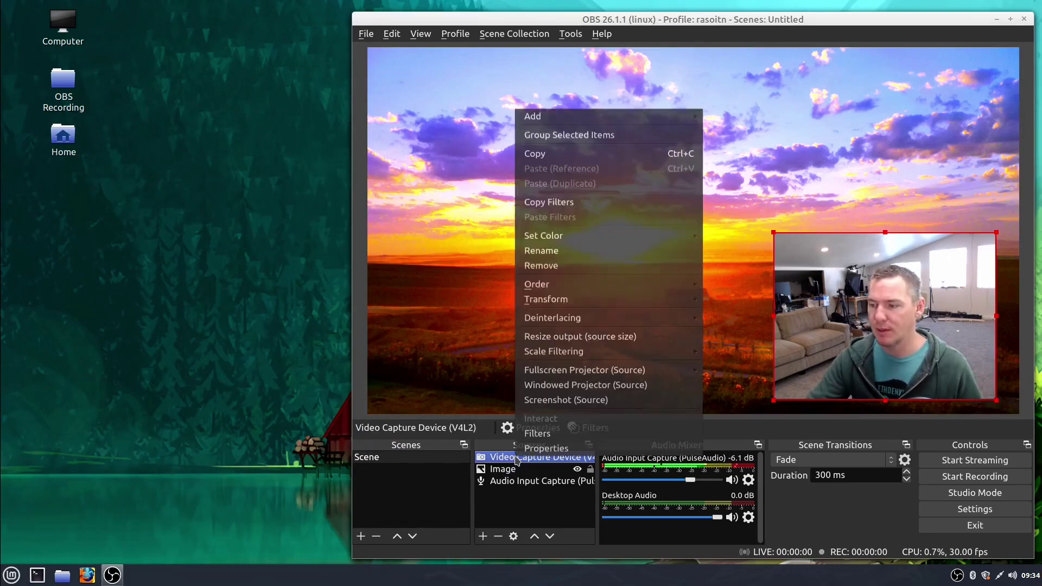
click(532, 434)
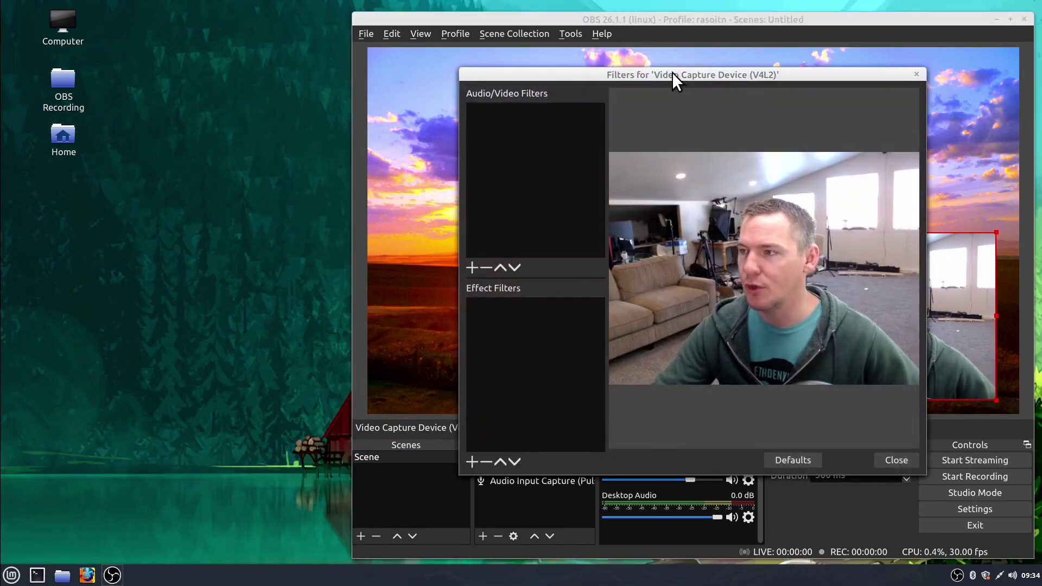
drag(670, 75, 279, 128)
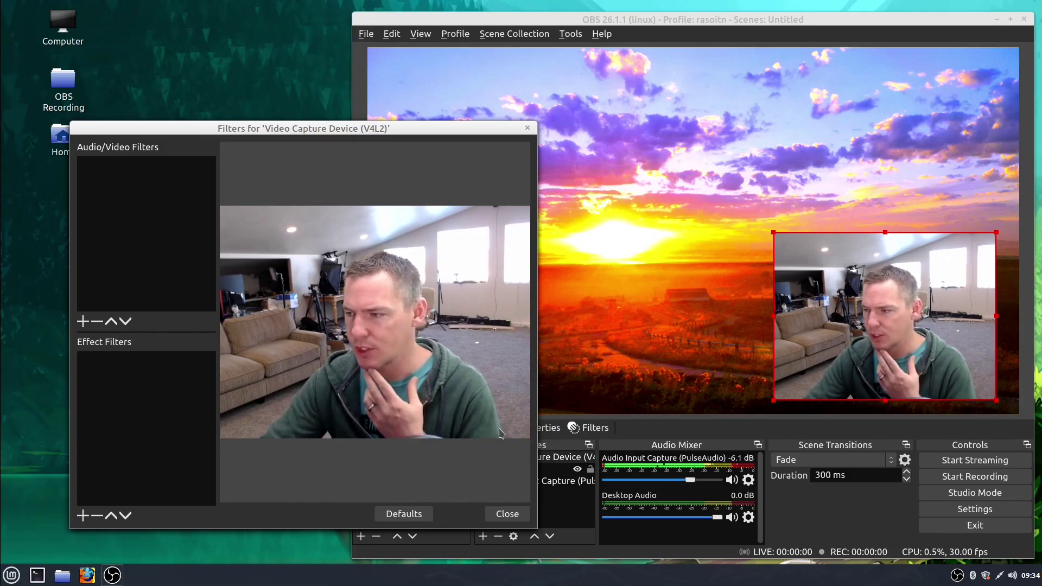
drag(376, 136, 365, 65)
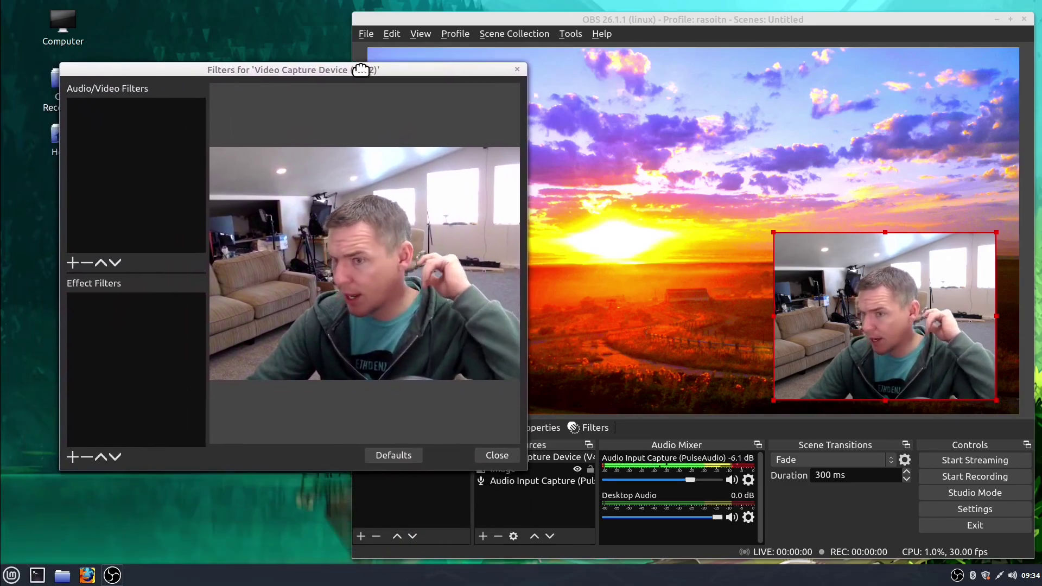
click(73, 457)
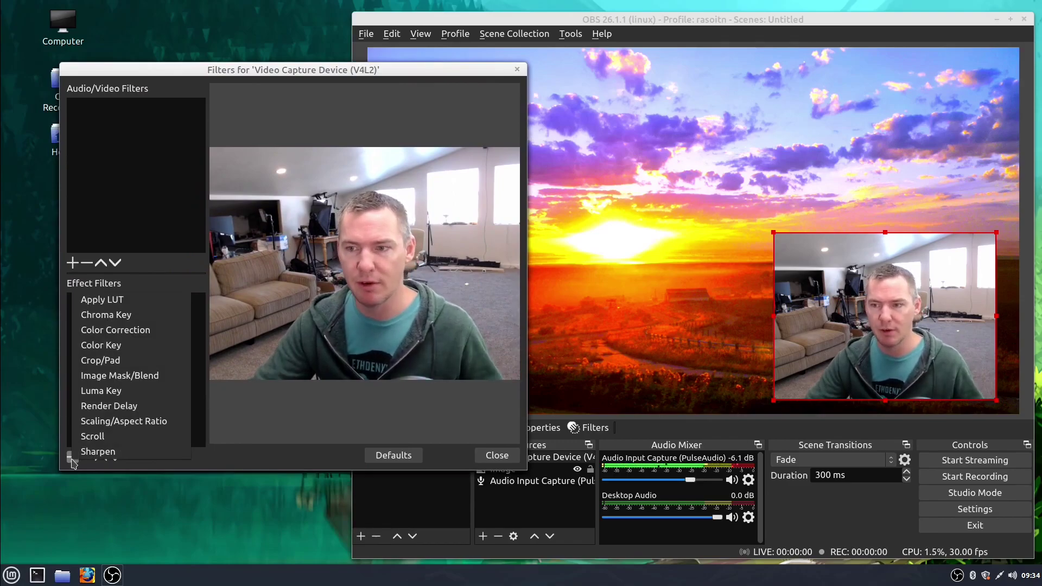
click(112, 330)
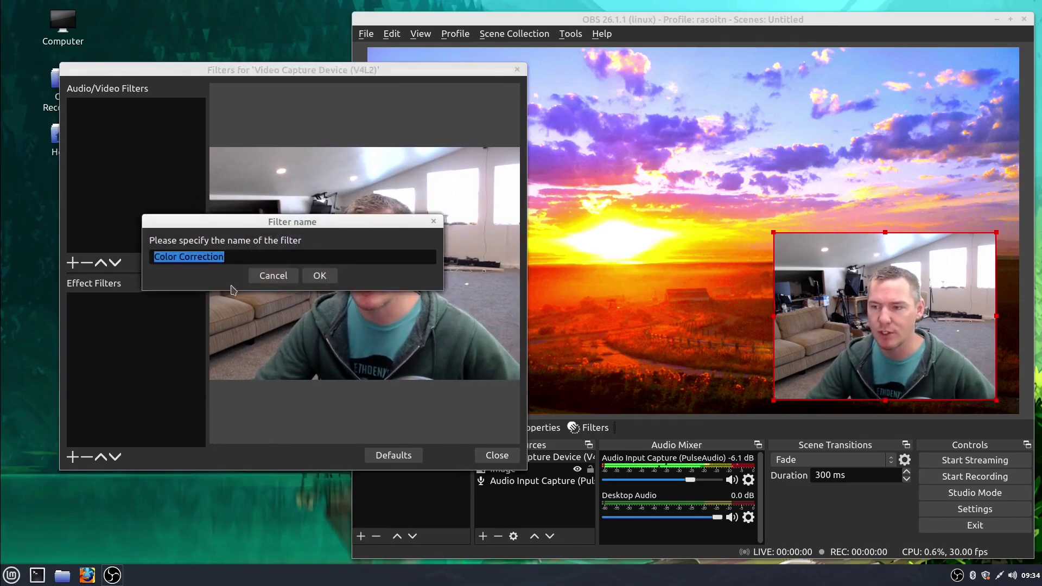
Step: Accept the webcam Color Correction filter with brightness 0.02, trying lower opacity but finishing at 100
click(320, 276)
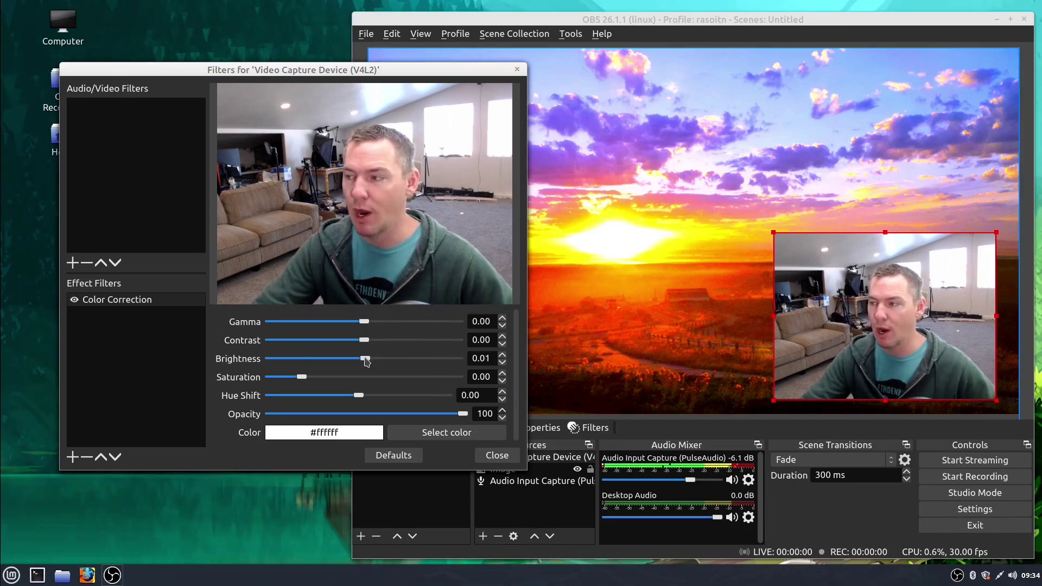
mouse_move(363, 358)
mouse_down()
mouse_move(445, 354)
mouse_move(258, 356)
mouse_move(367, 355)
mouse_up()
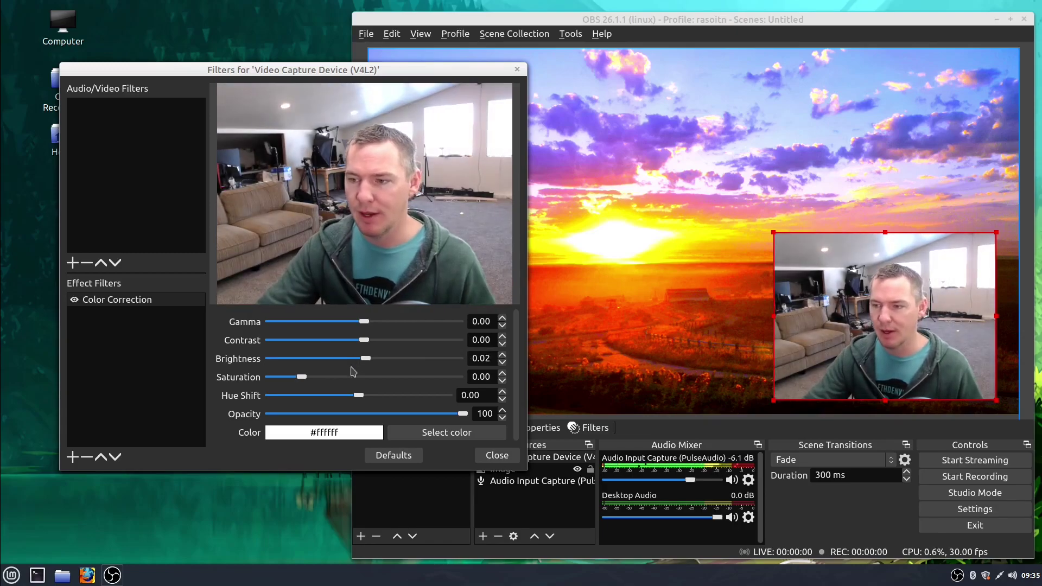
drag(467, 417, 383, 419)
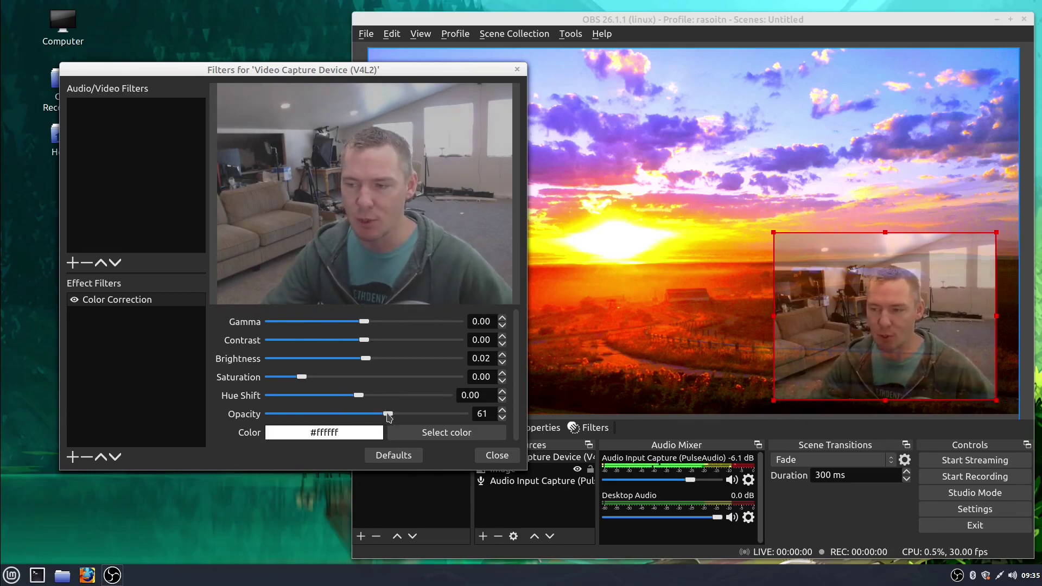
drag(388, 417, 475, 419)
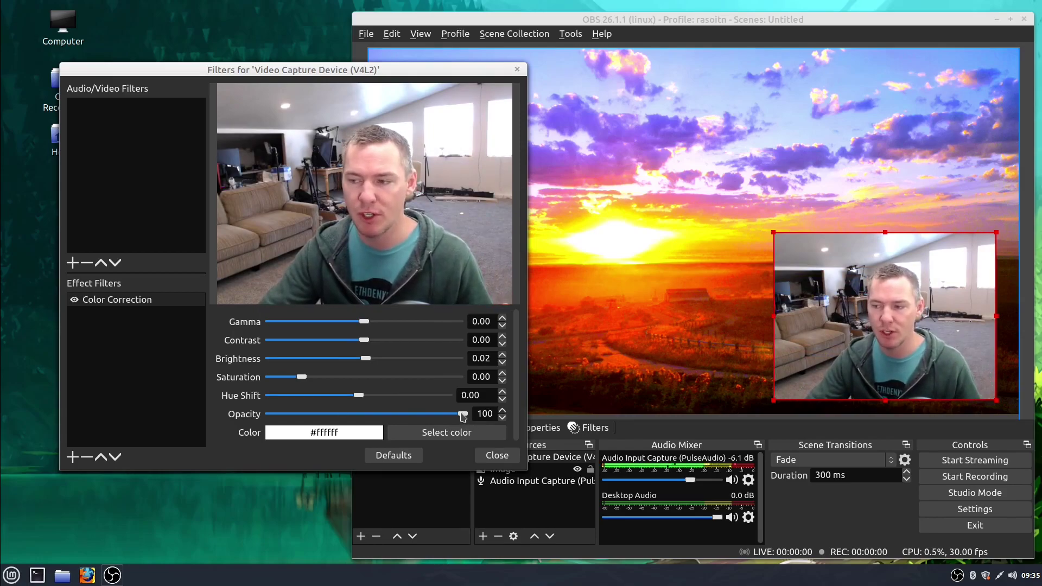
mouse_move(463, 416)
mouse_down()
mouse_move(252, 422)
mouse_move(465, 422)
mouse_up()
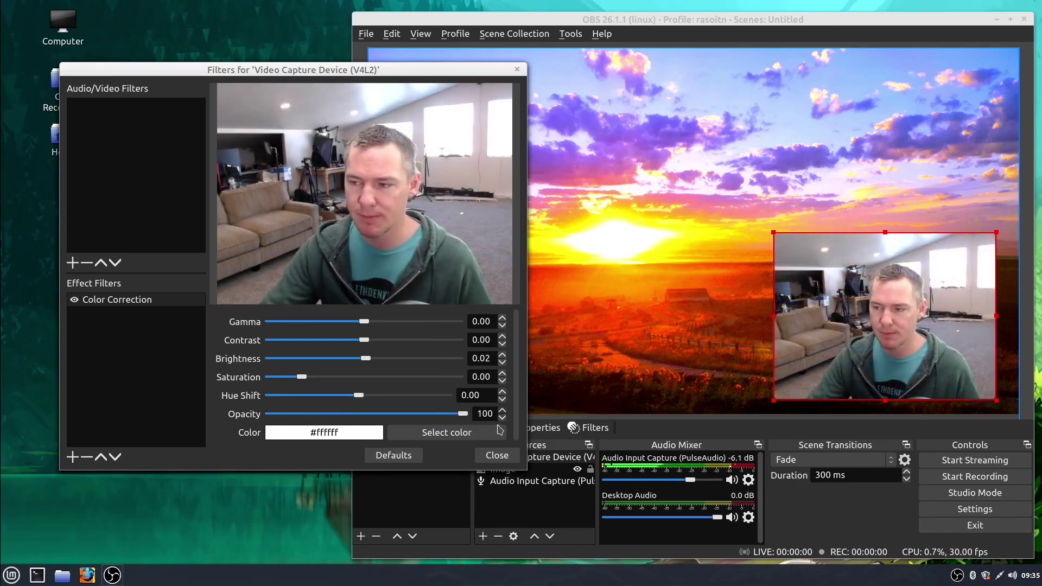
click(506, 459)
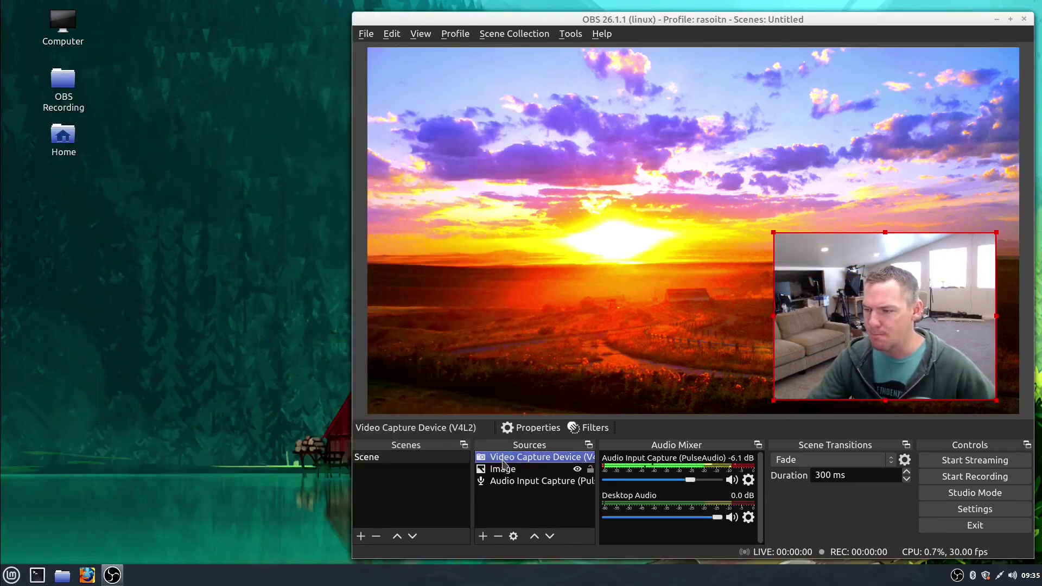
Step: Add a Crop/Pad filter to the webcam with its default name
right_click(505, 461)
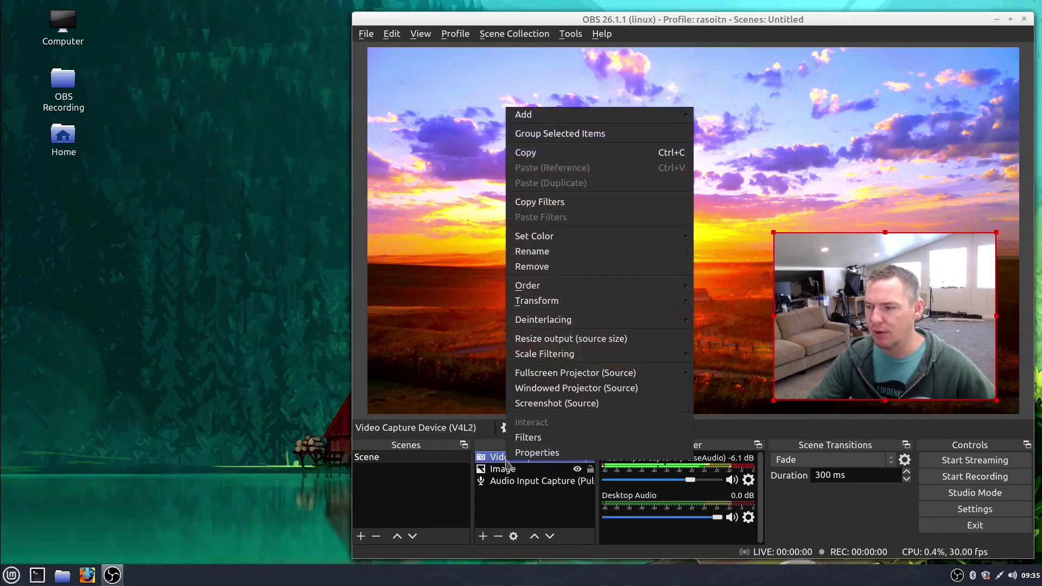
click(525, 435)
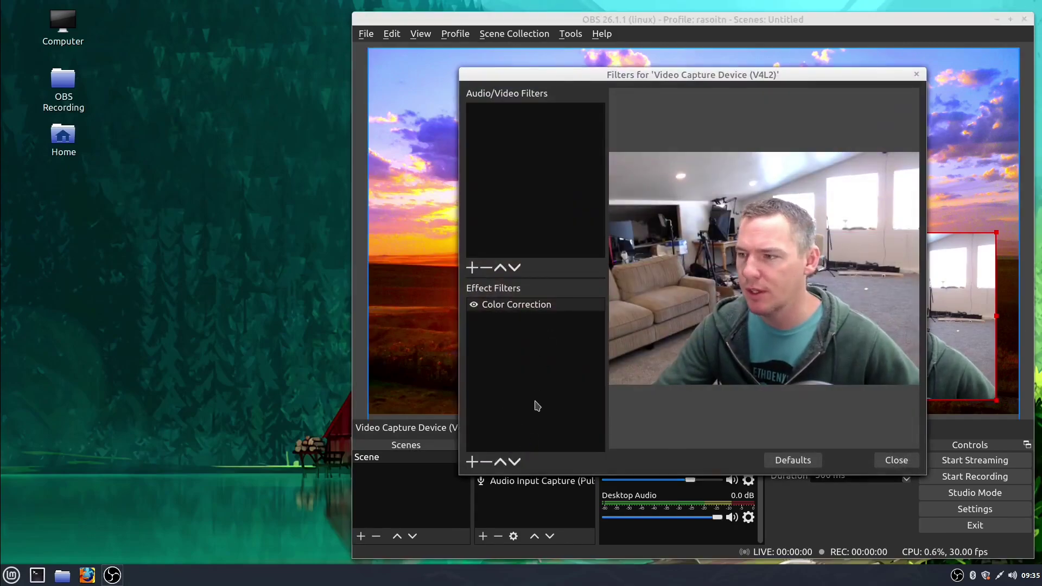
click(475, 460)
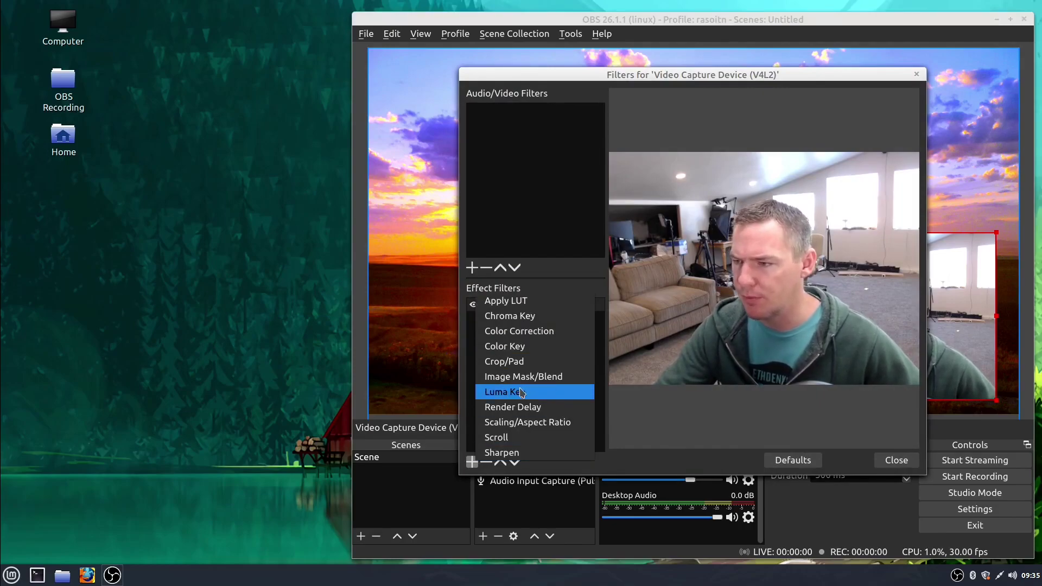
click(512, 362)
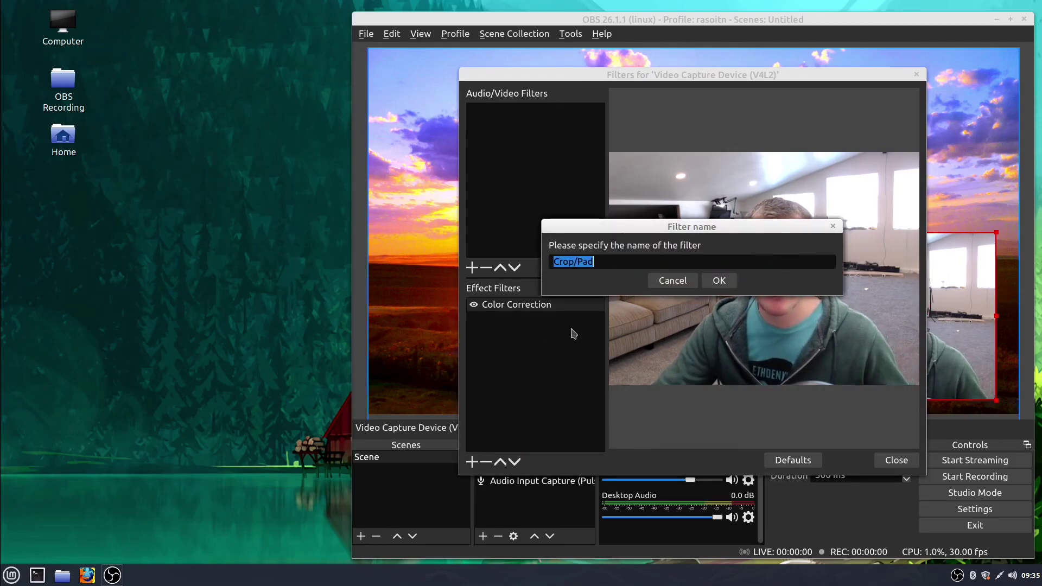
click(719, 281)
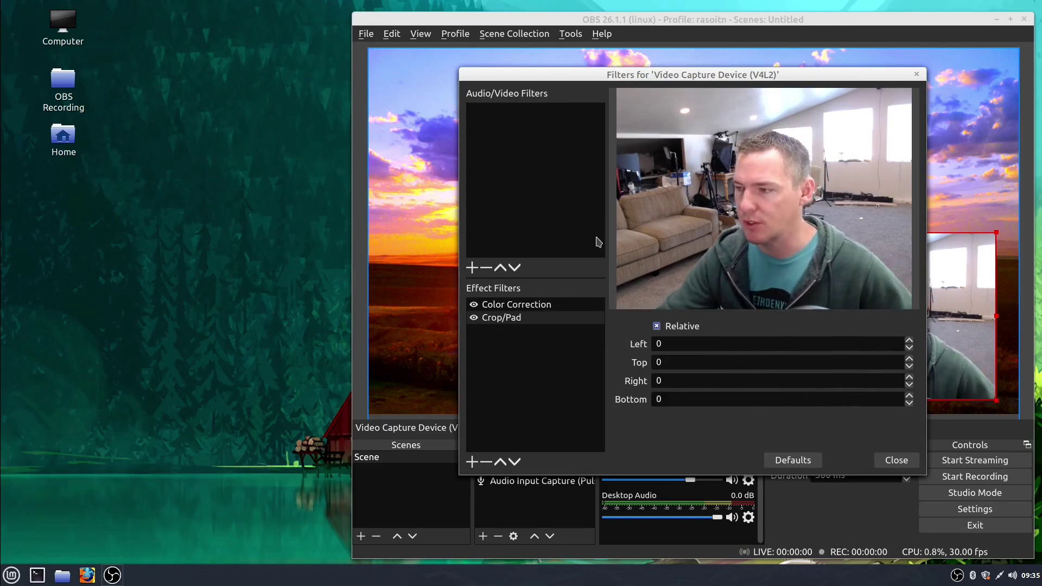
Step: Crop the webcam left 90, top 60, right 98, bottom 30, then drag it lower right
click(909, 341)
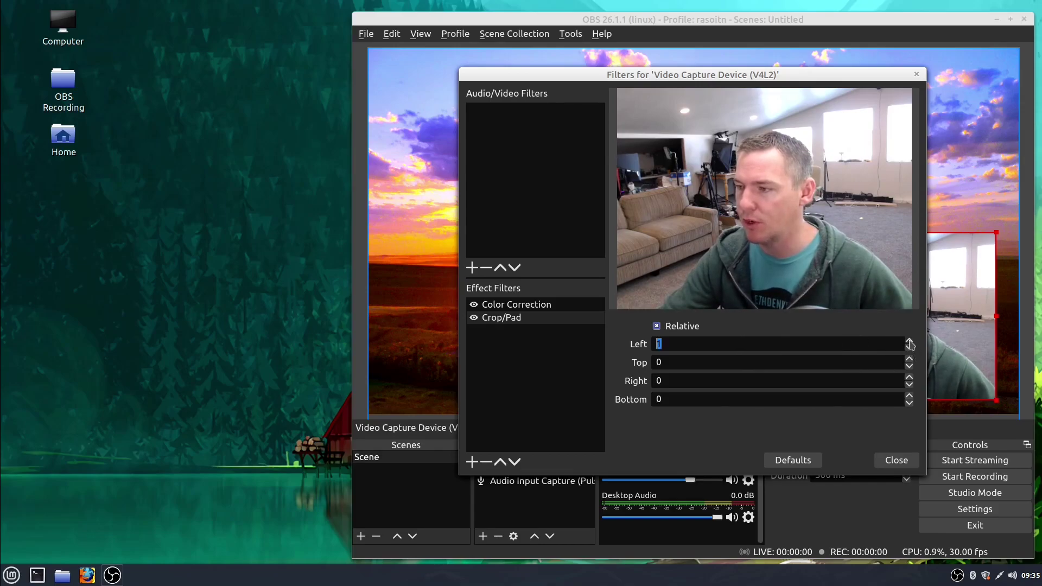
click(909, 341)
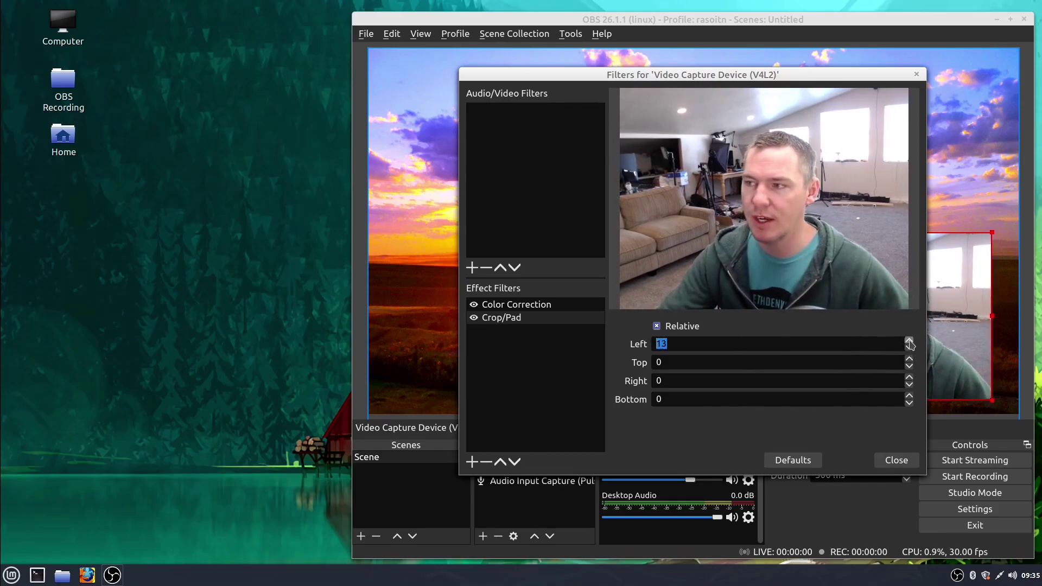
scroll(757, 344, up, 20)
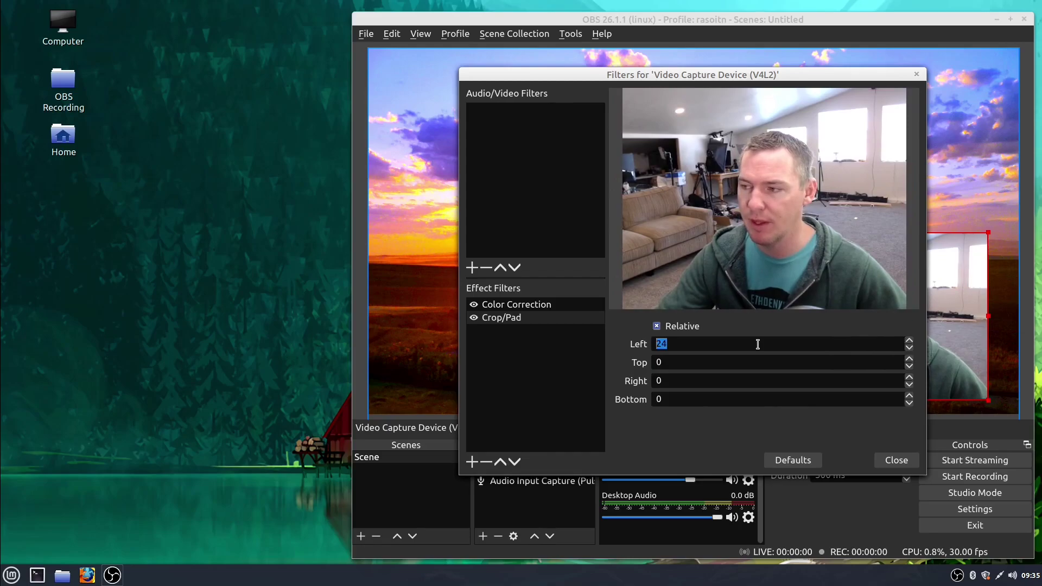
scroll(758, 344, up, 20)
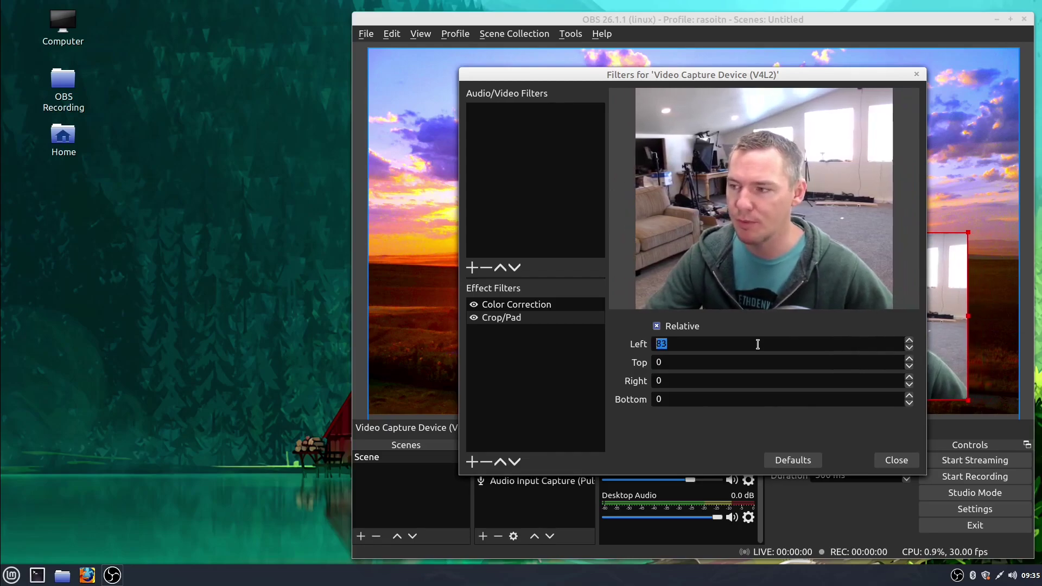
click(695, 382)
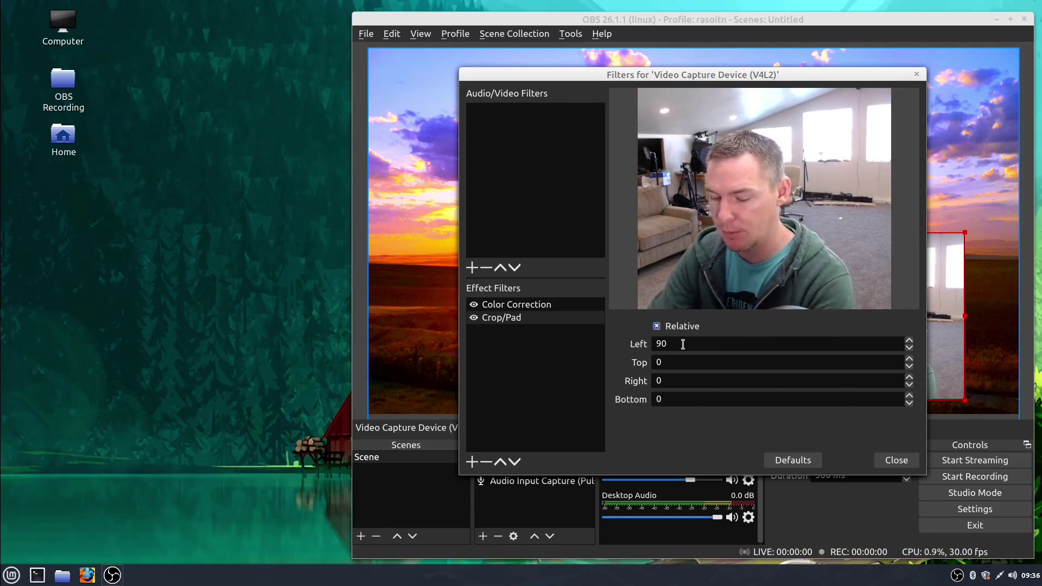
text(50)
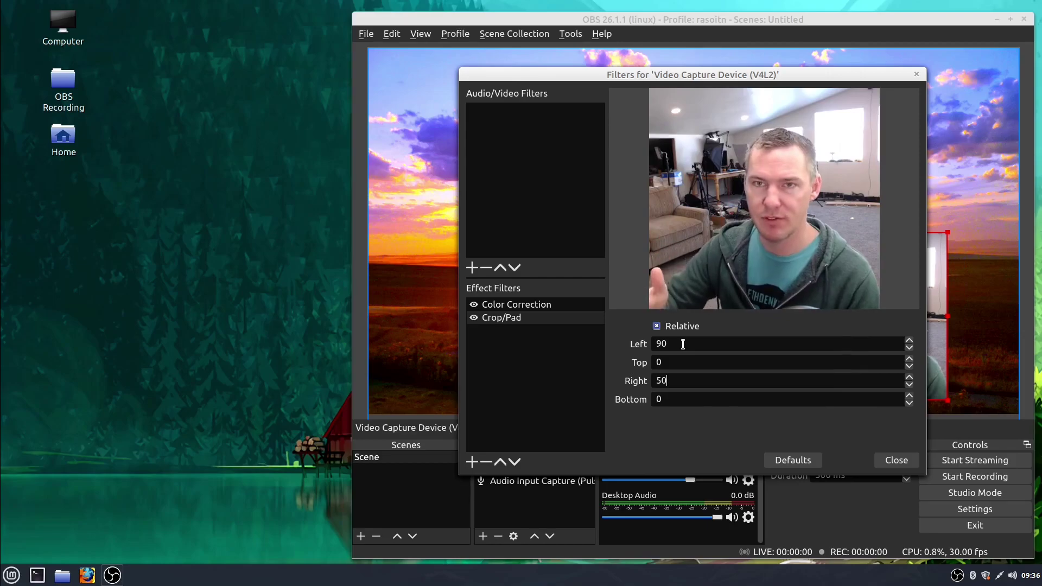
text(0)
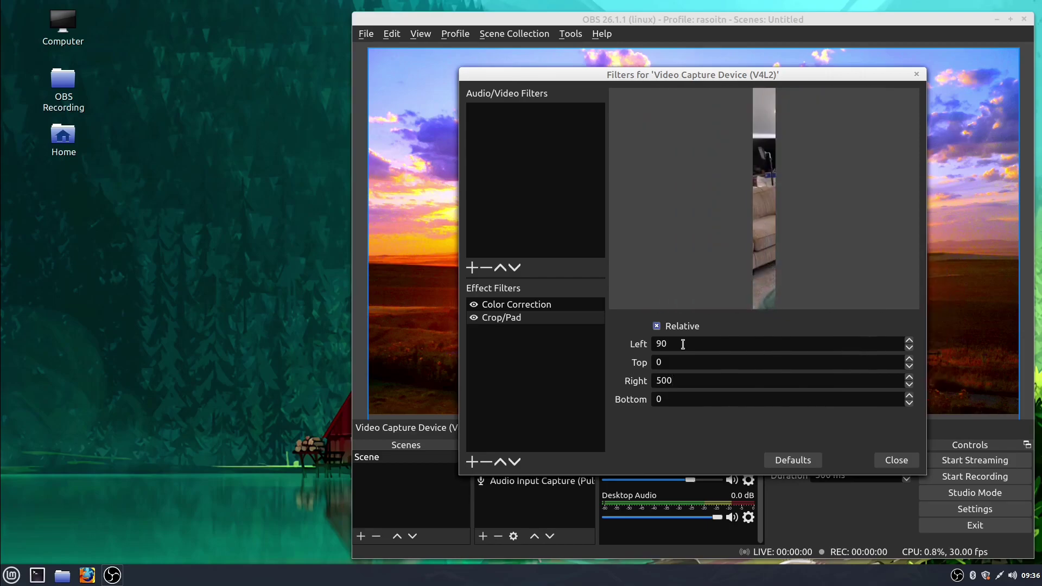
key(BackSpace)
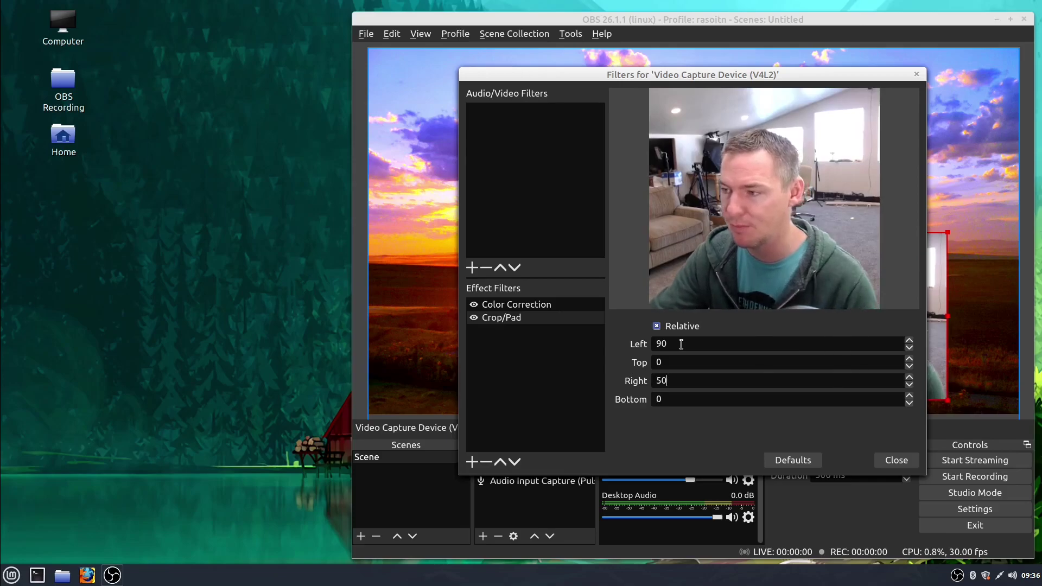
scroll(684, 379, up, 20)
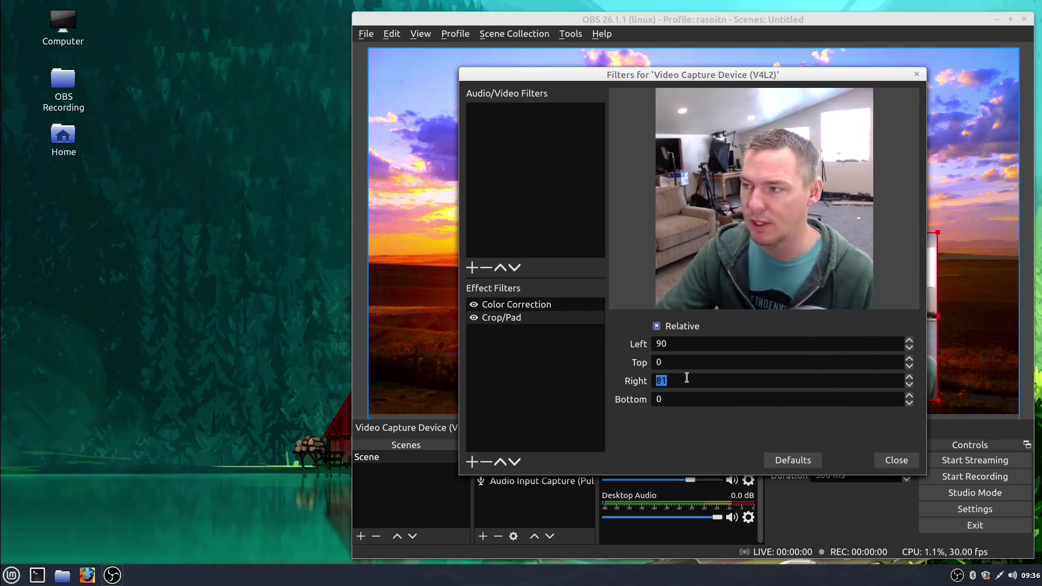
scroll(684, 376, up, 6)
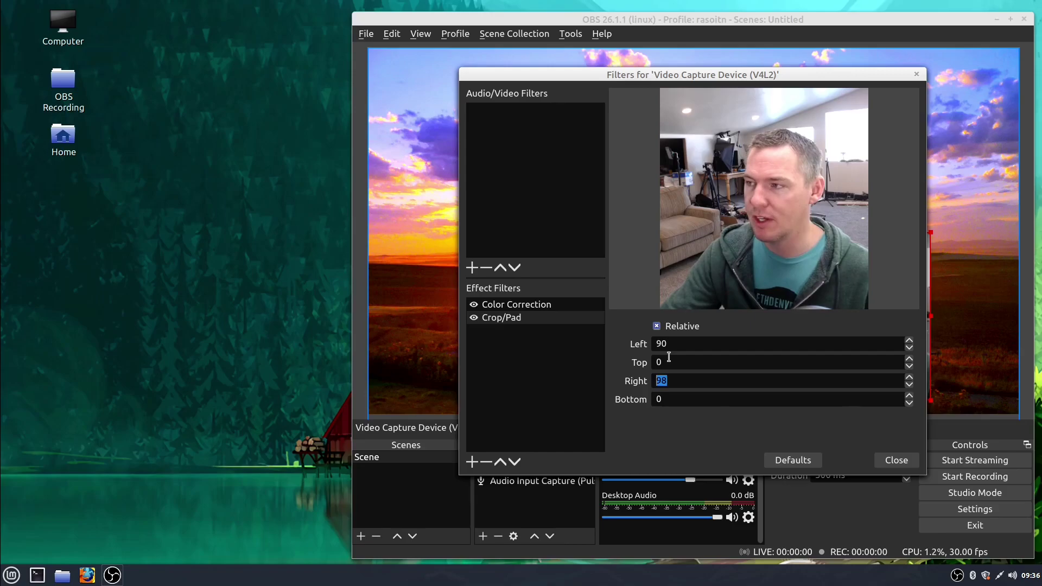
scroll(667, 364, up, 20)
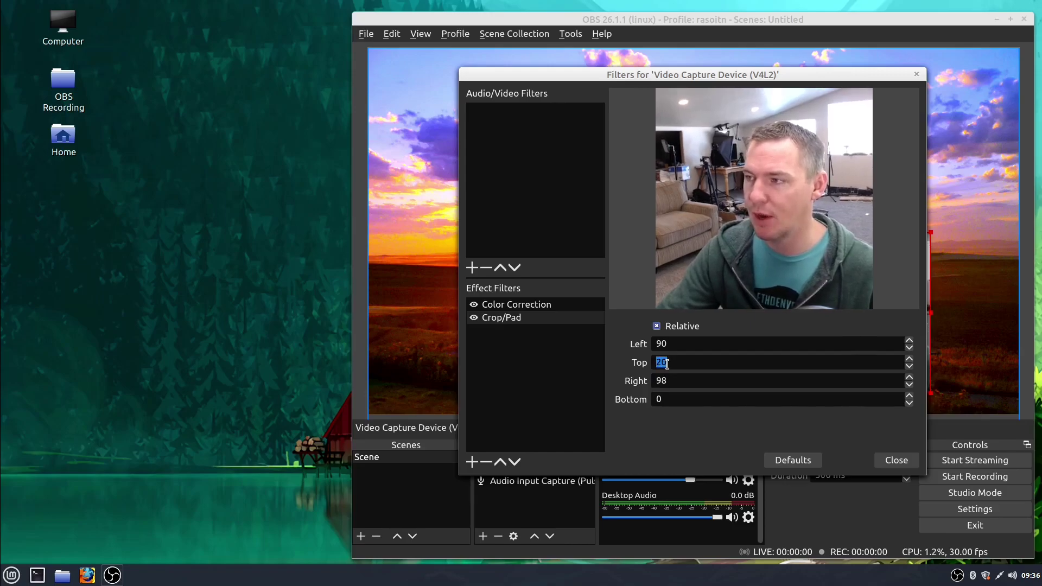
scroll(667, 364, up, 20)
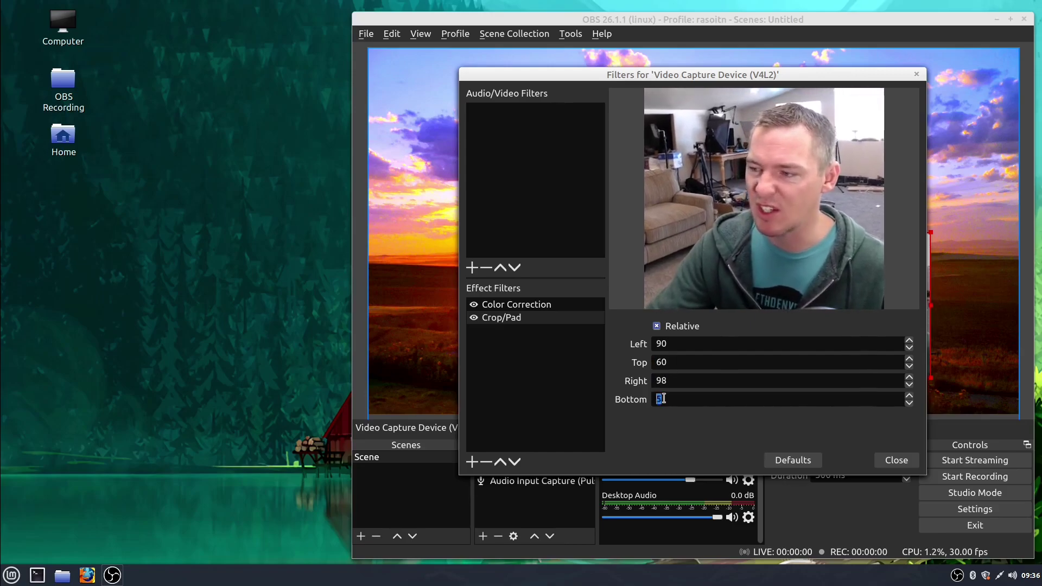
scroll(663, 398, up, 9)
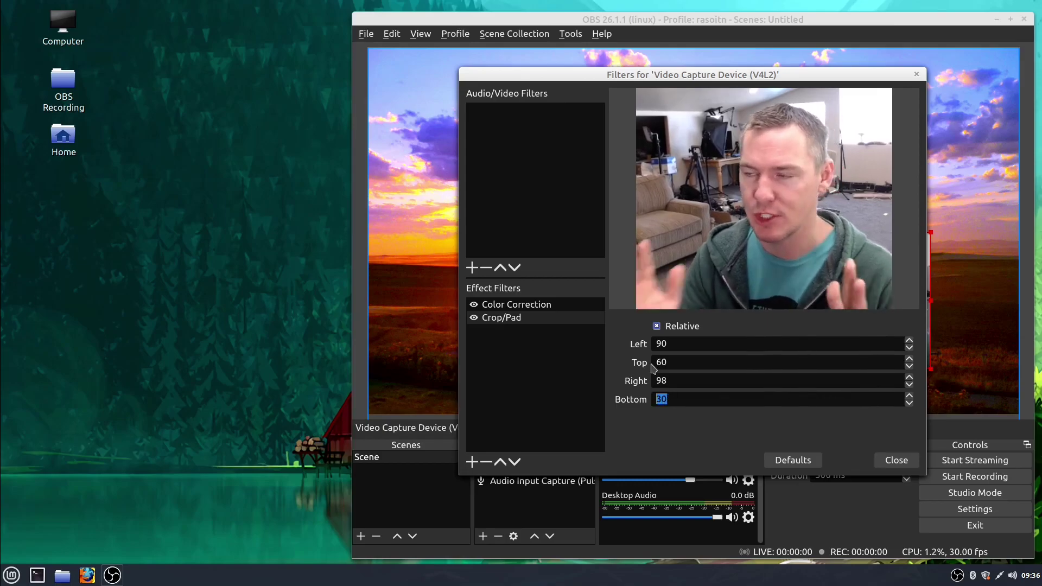
click(896, 460)
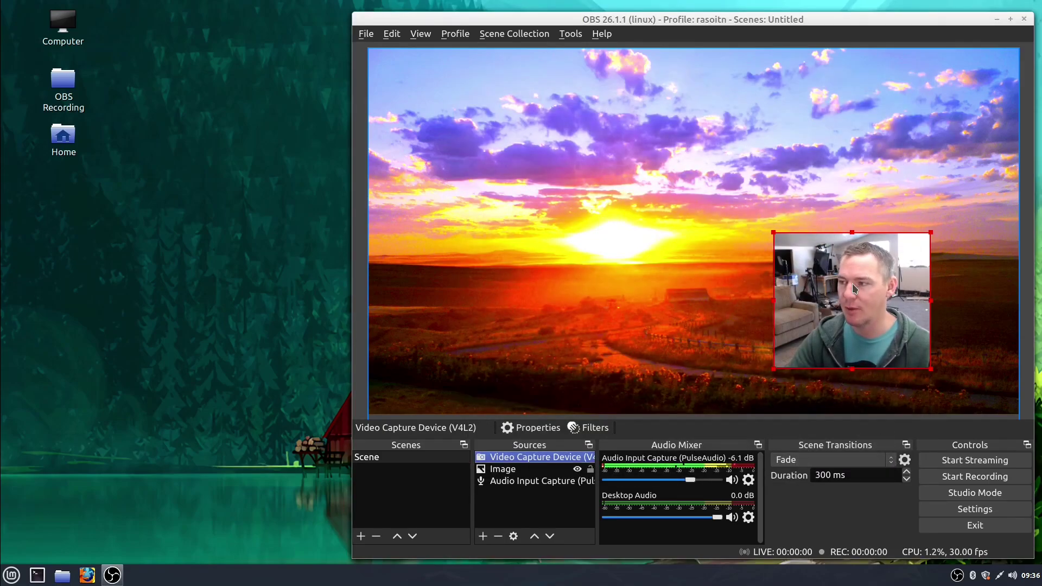
drag(852, 283, 910, 311)
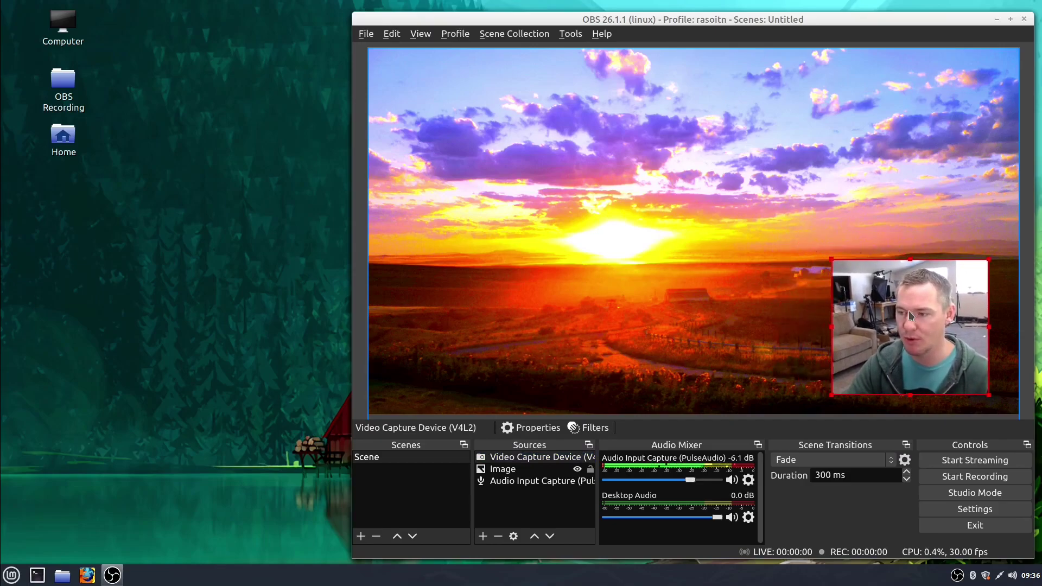
Step: Reopen the webcam filters, compare Crop/Pad on and off, and nudge the webcam up-left, leaving Crop/Pad enabled
right_click(525, 457)
click(559, 434)
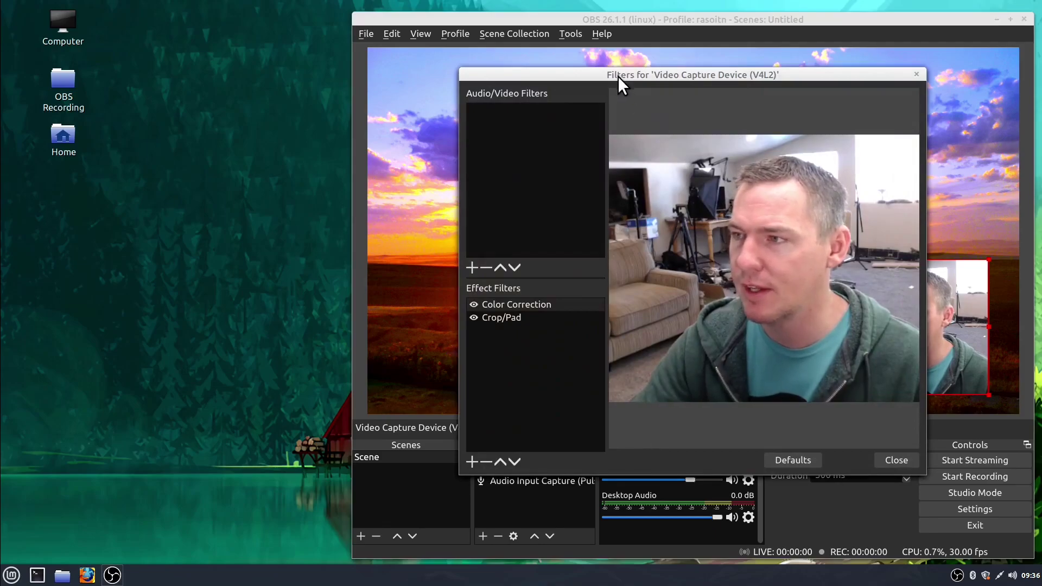
drag(613, 75, 293, 102)
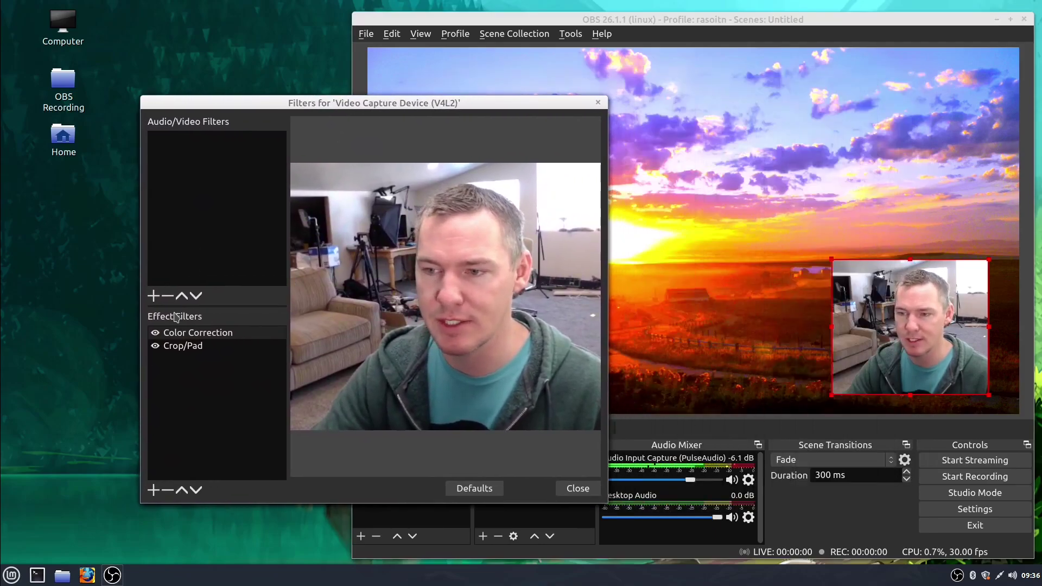
click(156, 347)
click(156, 347)
click(156, 347)
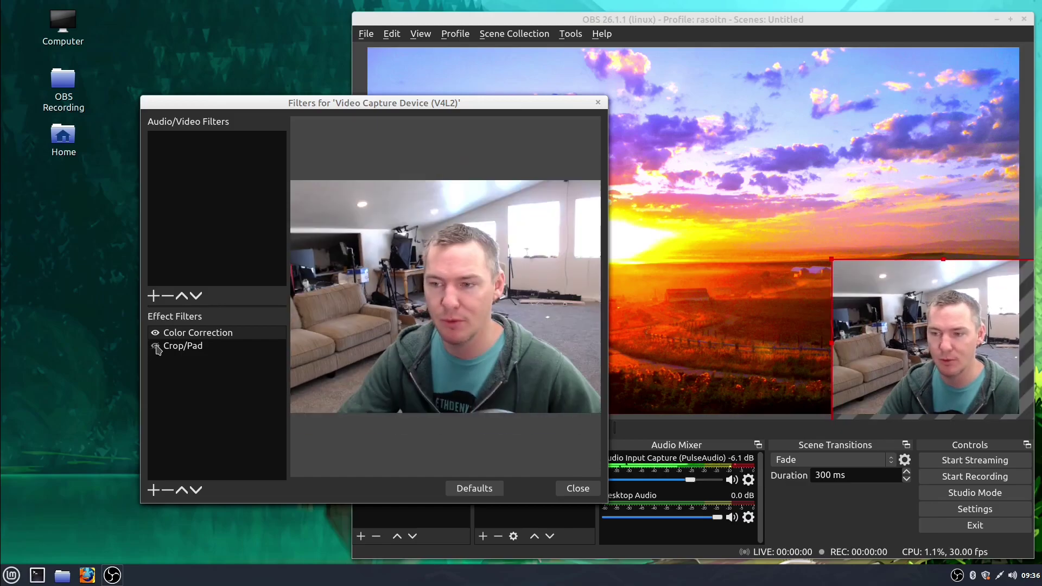
click(155, 347)
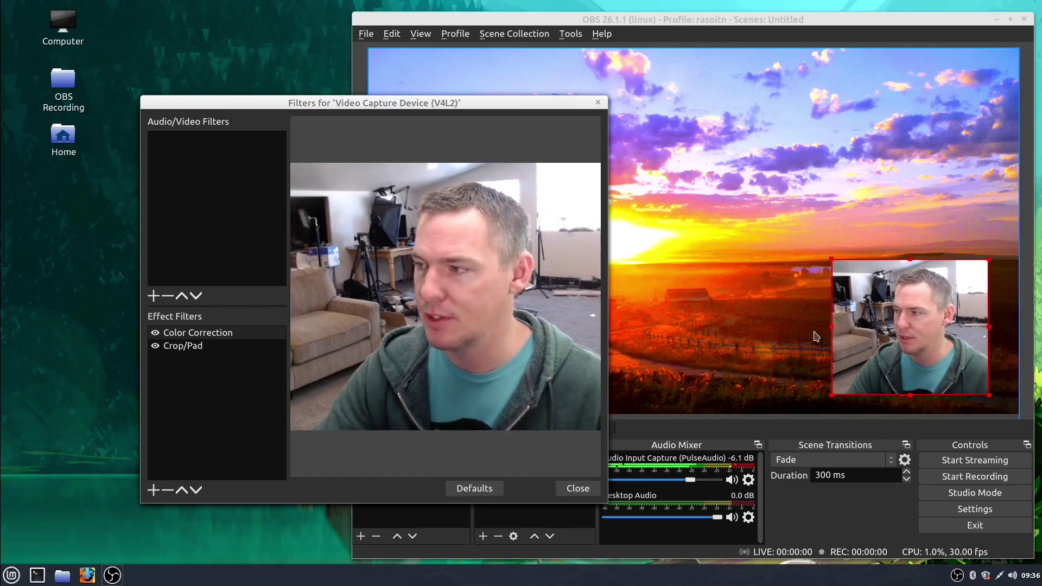
drag(884, 316, 821, 277)
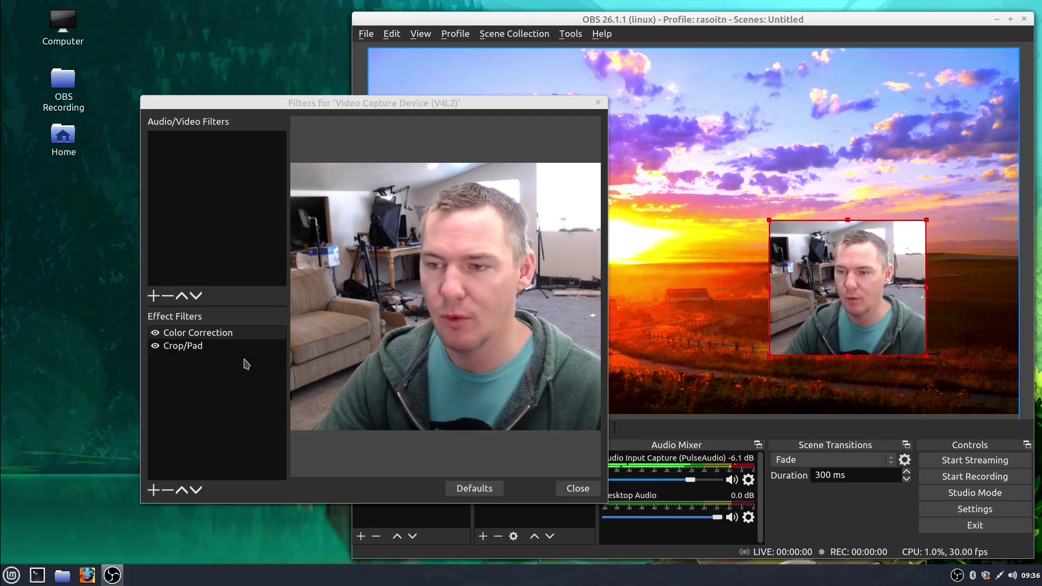
click(156, 348)
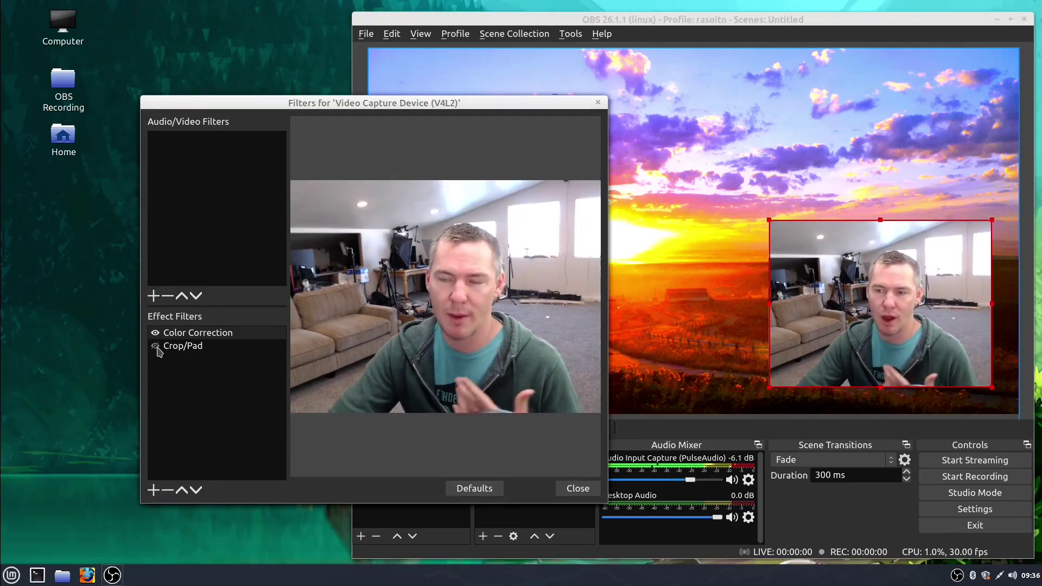
click(156, 347)
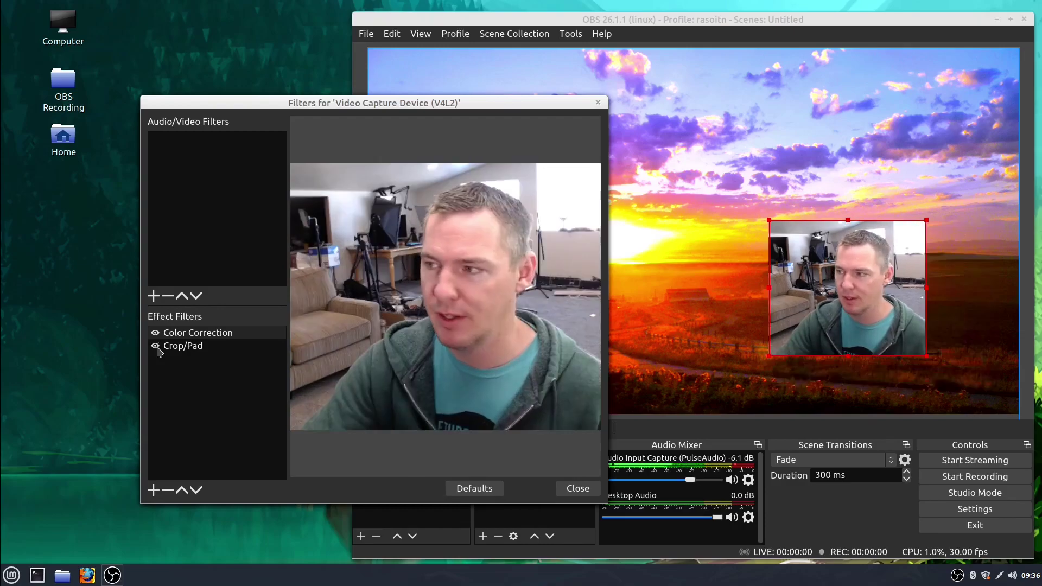
Step: Change the webcam's Color Correction to gamma -0.78 and hue shift -94.97, leaving it disabled
click(185, 333)
drag(444, 354, 421, 354)
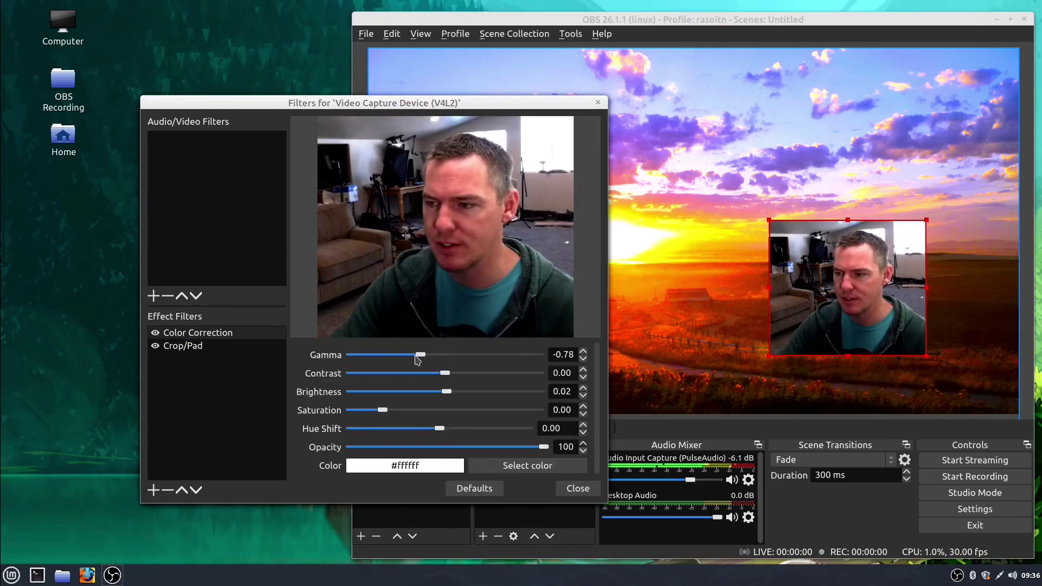
drag(445, 429, 398, 430)
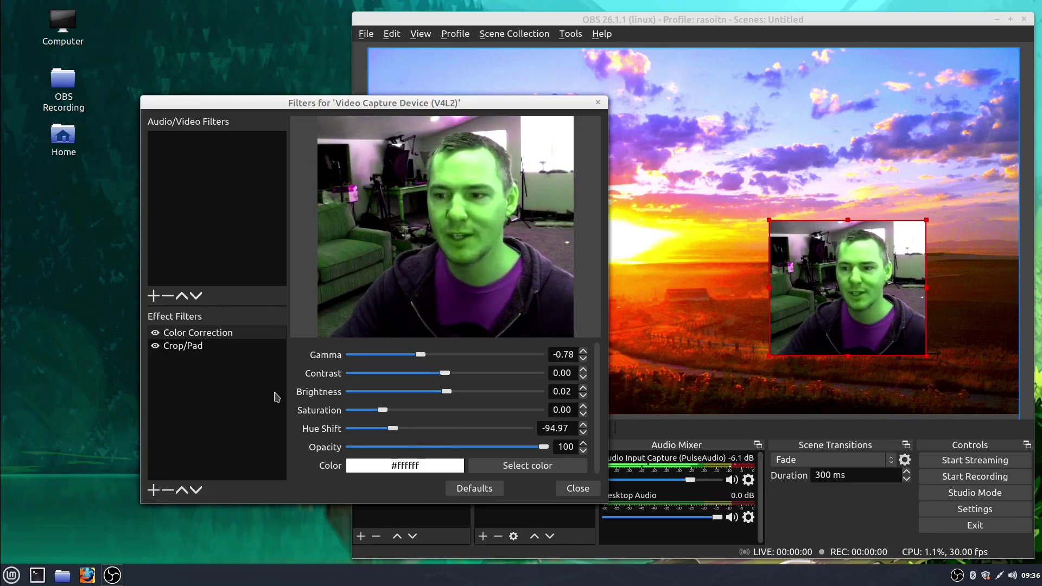
click(156, 333)
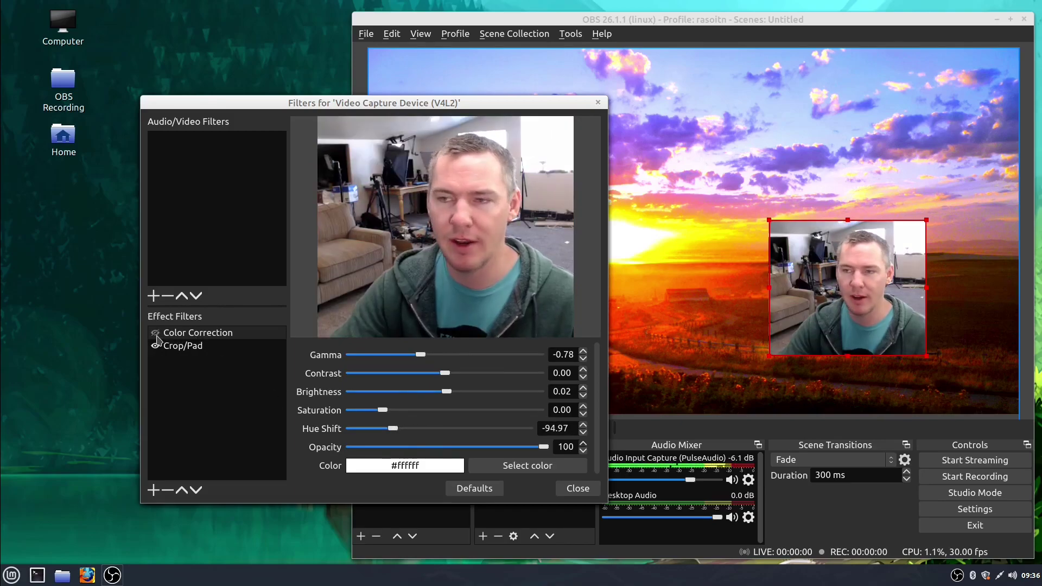
click(156, 333)
click(155, 333)
click(156, 333)
click(156, 333)
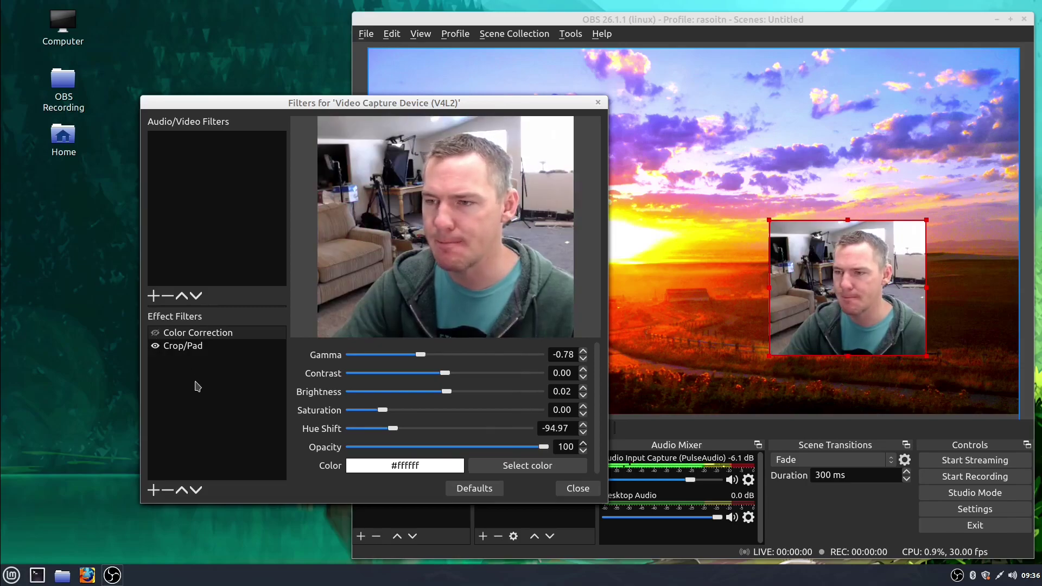
click(559, 485)
Step: Open the Audio Input Capture filters, move the window left, and show the available audio filters
click(518, 485)
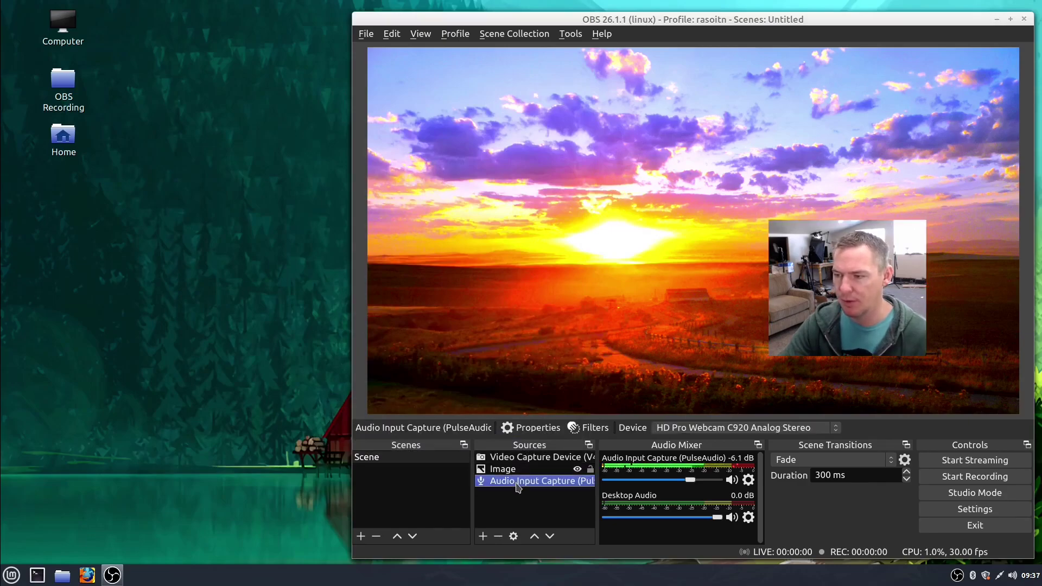
right_click(516, 484)
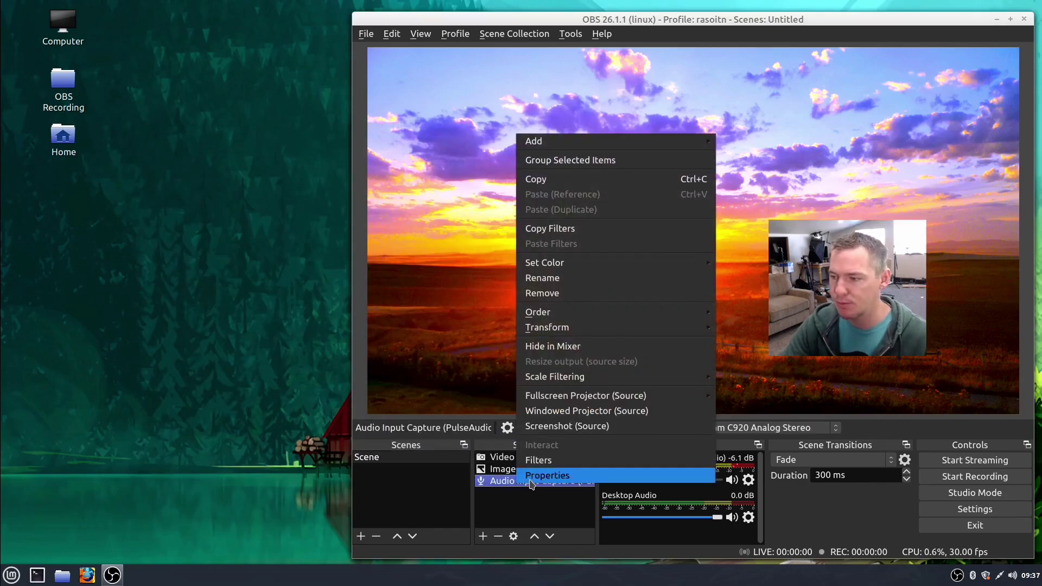
click(538, 459)
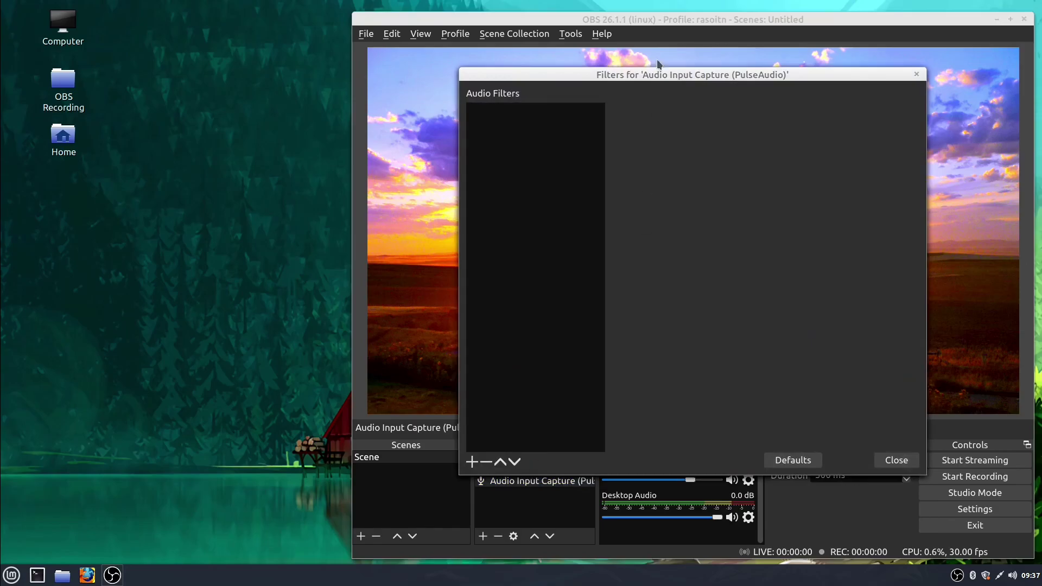
drag(622, 73, 210, 90)
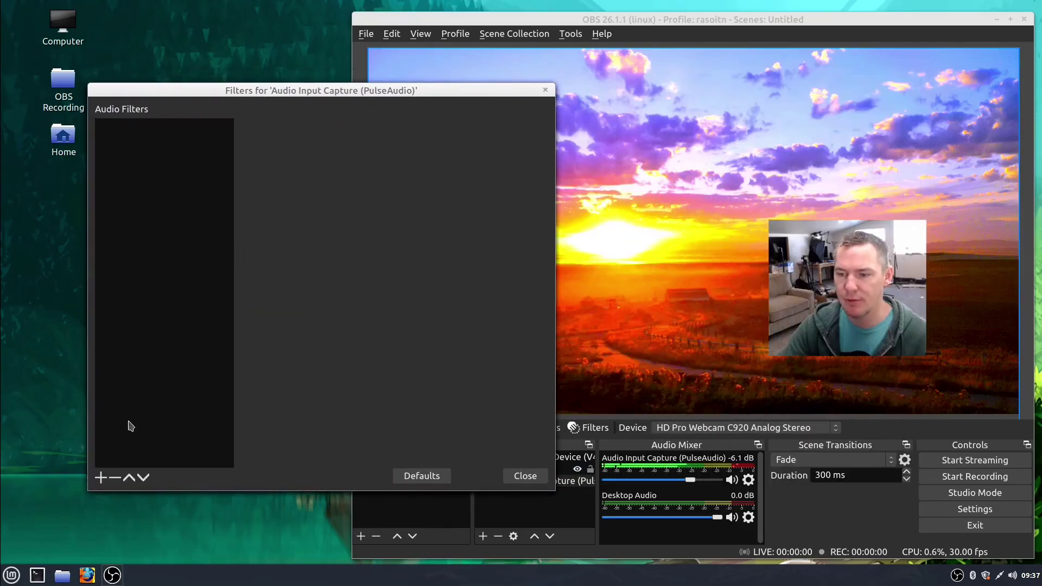
click(101, 477)
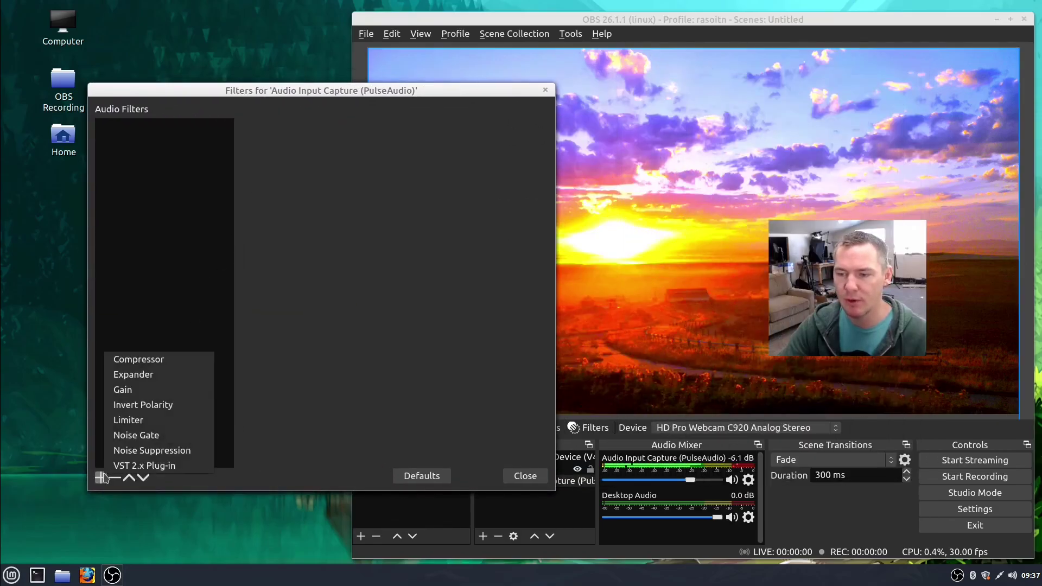
Step: Add a Gain filter set to -9.80 dB and raise the microphone's mixer fader to 0.0 dB
click(142, 396)
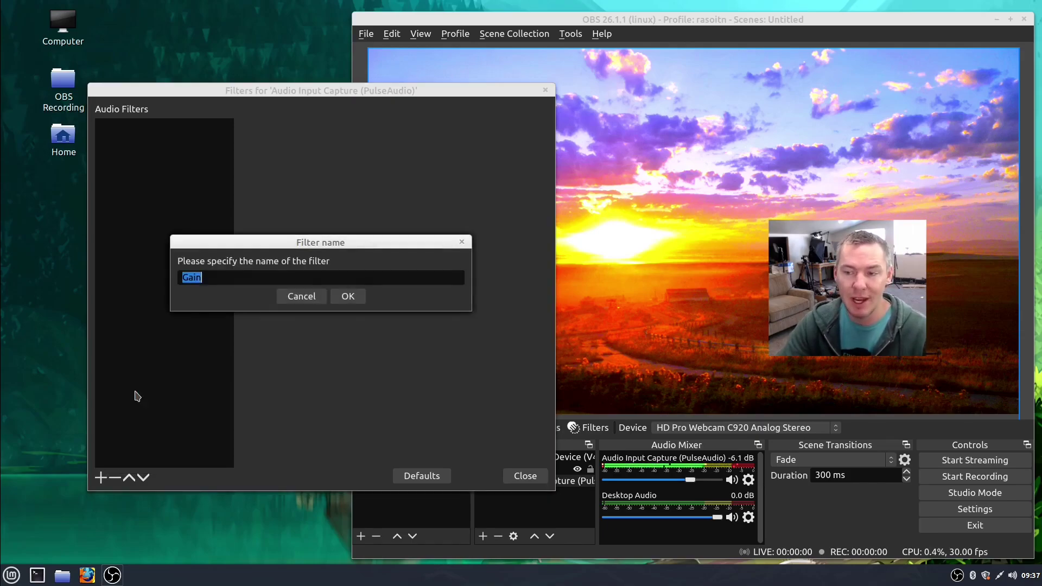
click(345, 302)
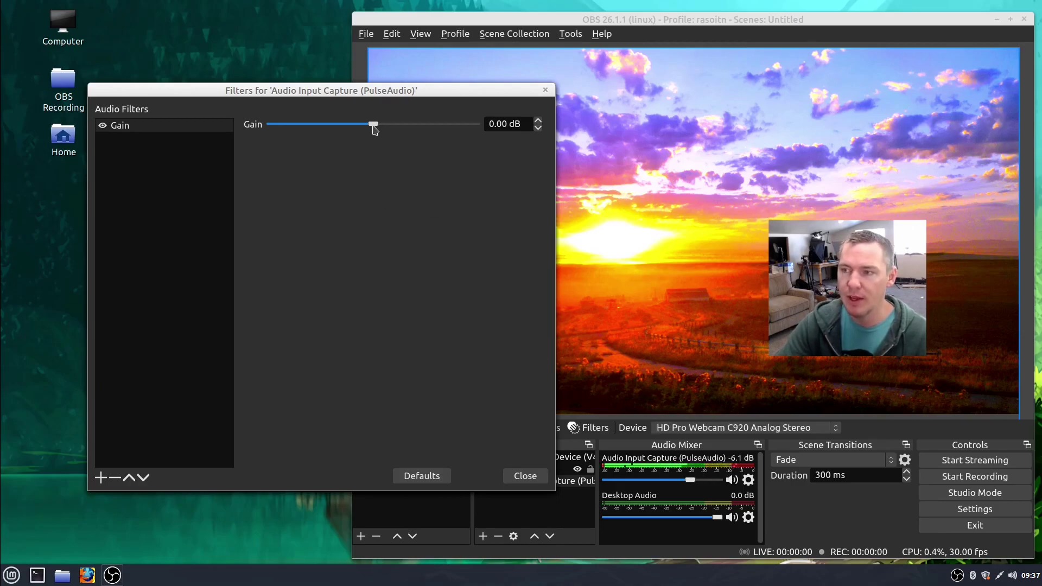
drag(374, 124, 477, 124)
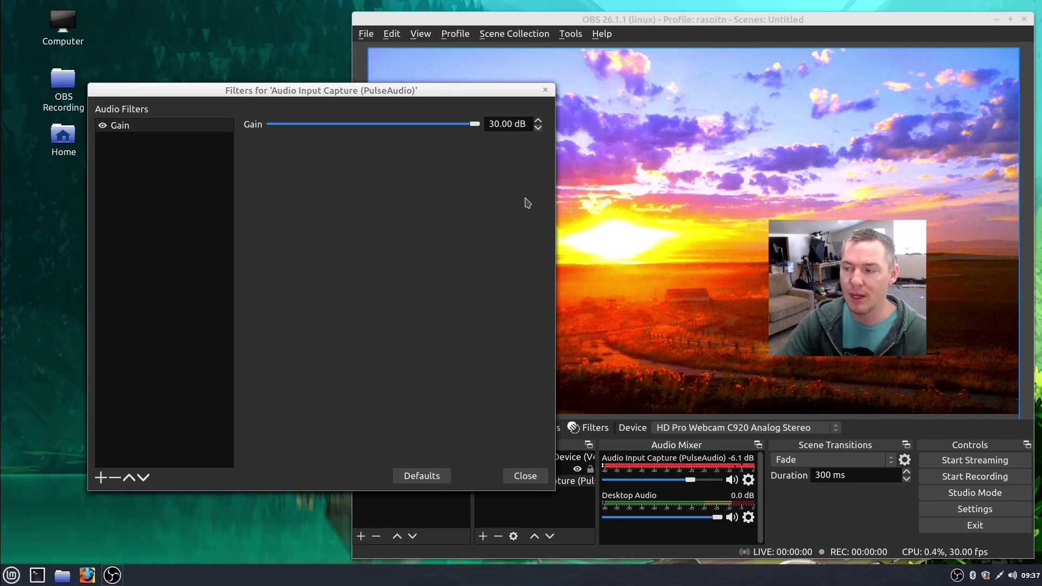
drag(474, 124, 312, 130)
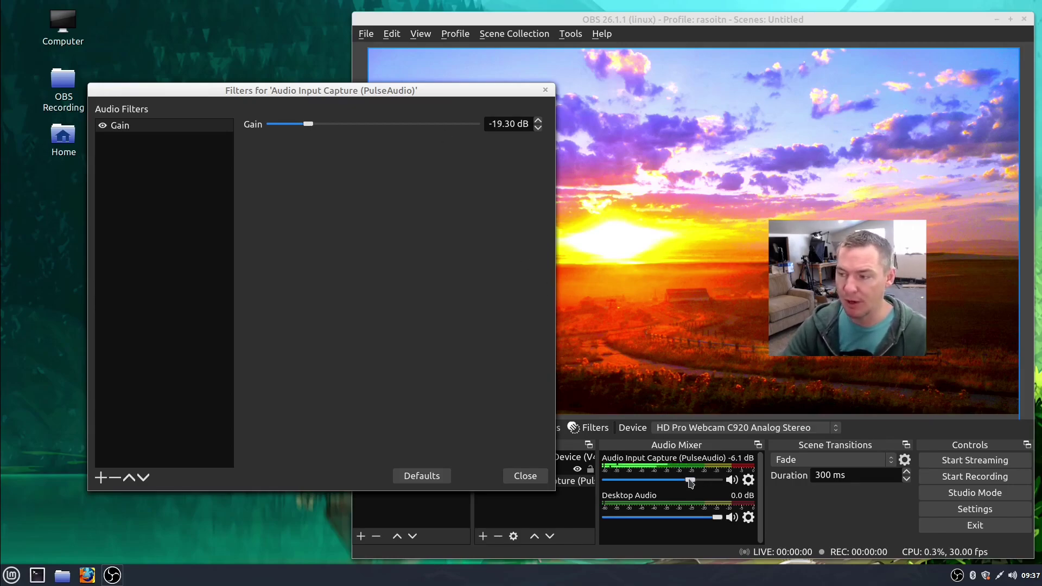
drag(690, 482, 724, 488)
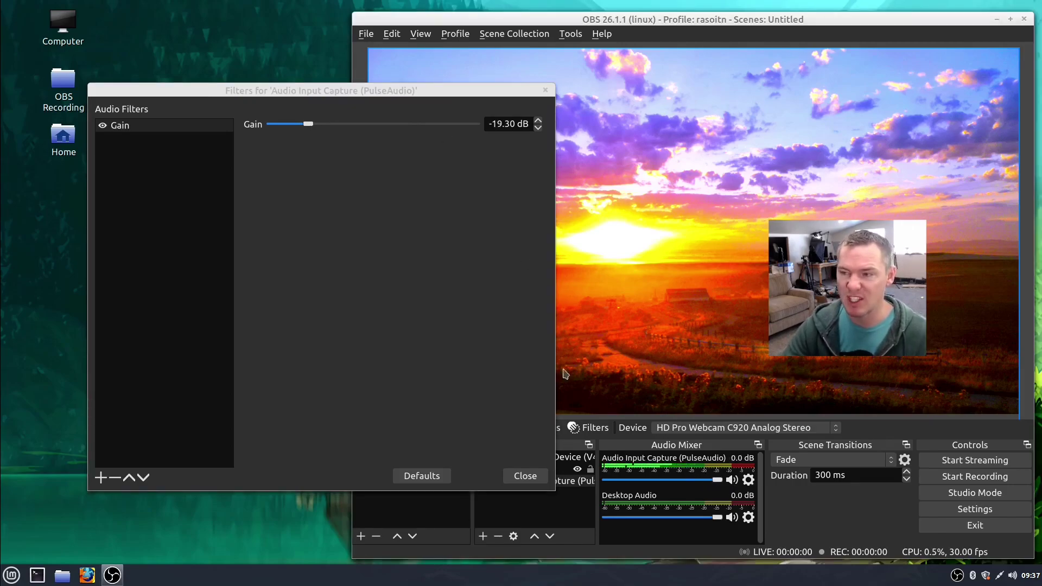
drag(311, 129, 348, 135)
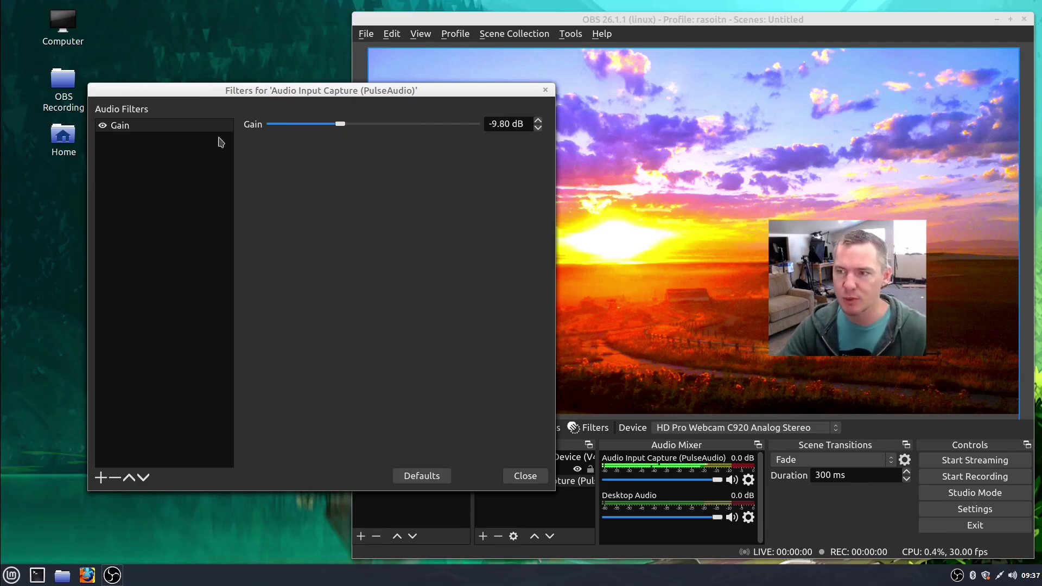
Step: Add a default Compressor (ratio 10.00:1, threshold -18.00 dB, release 60 ms) after Gain
click(100, 477)
click(134, 367)
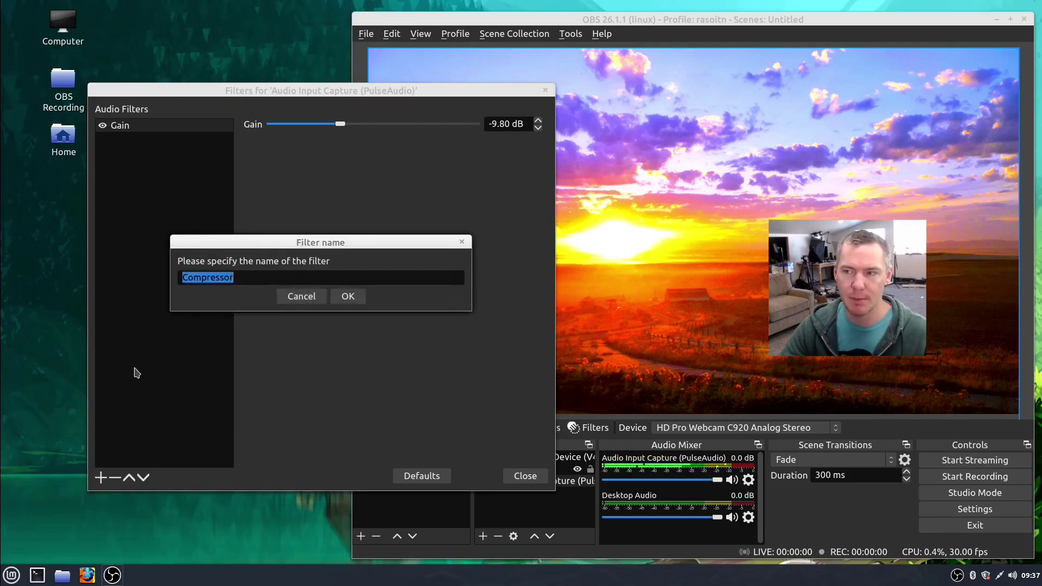
click(347, 297)
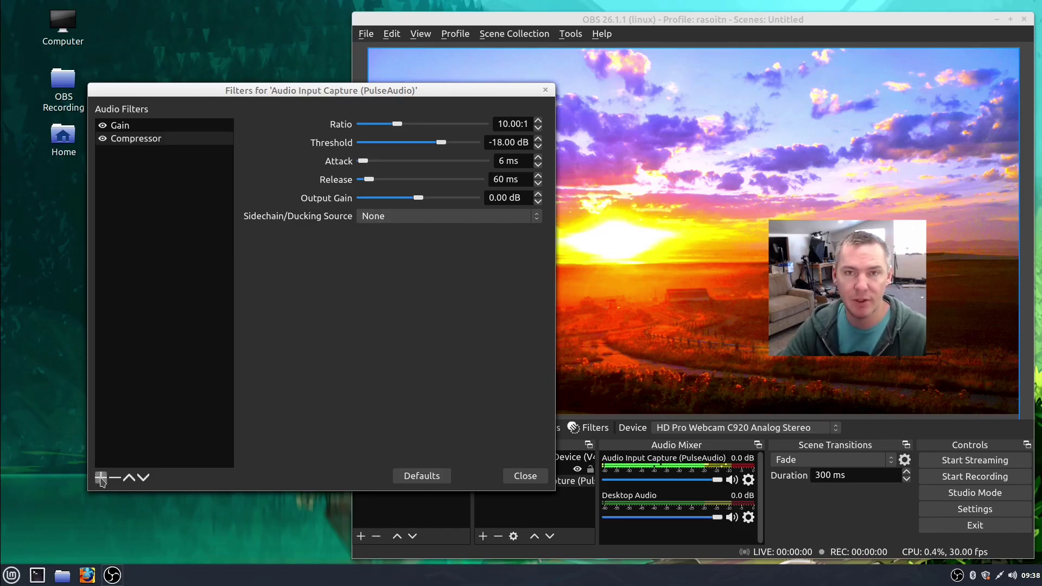
click(100, 478)
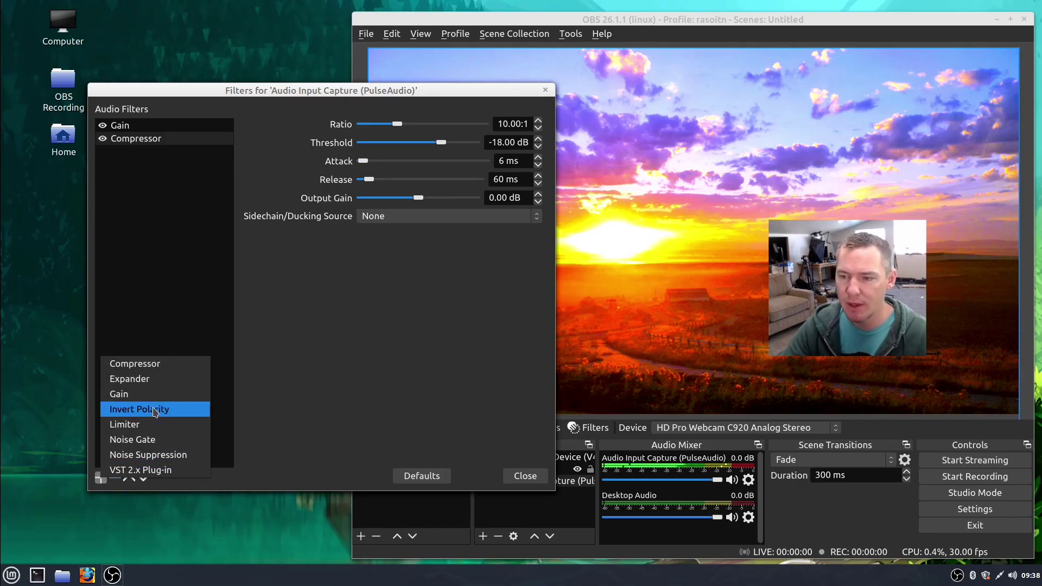
Step: Add a Noise Suppression filter to the audio input using the RNNoise (higher quality) method
click(148, 455)
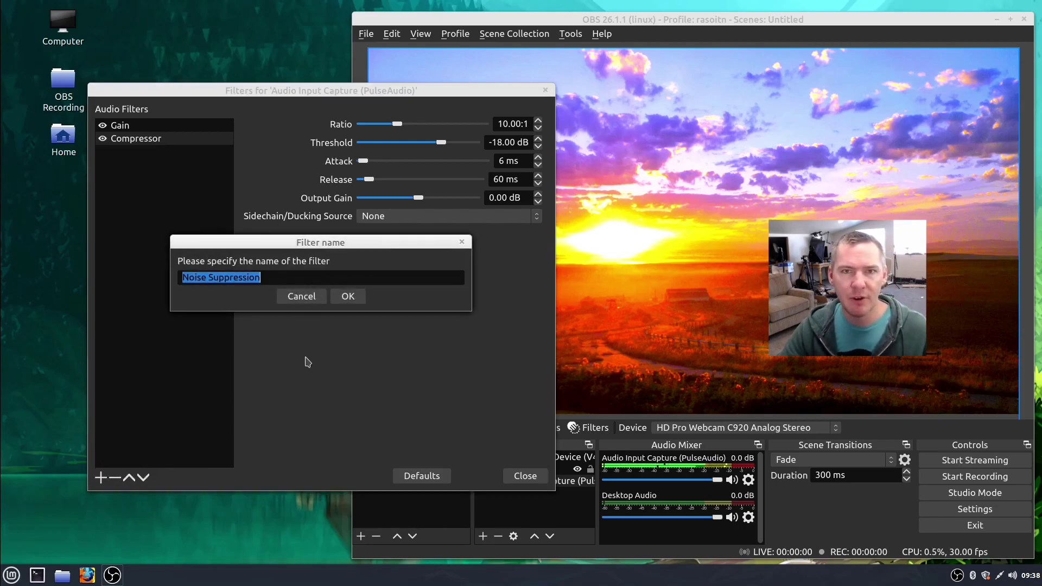
click(345, 301)
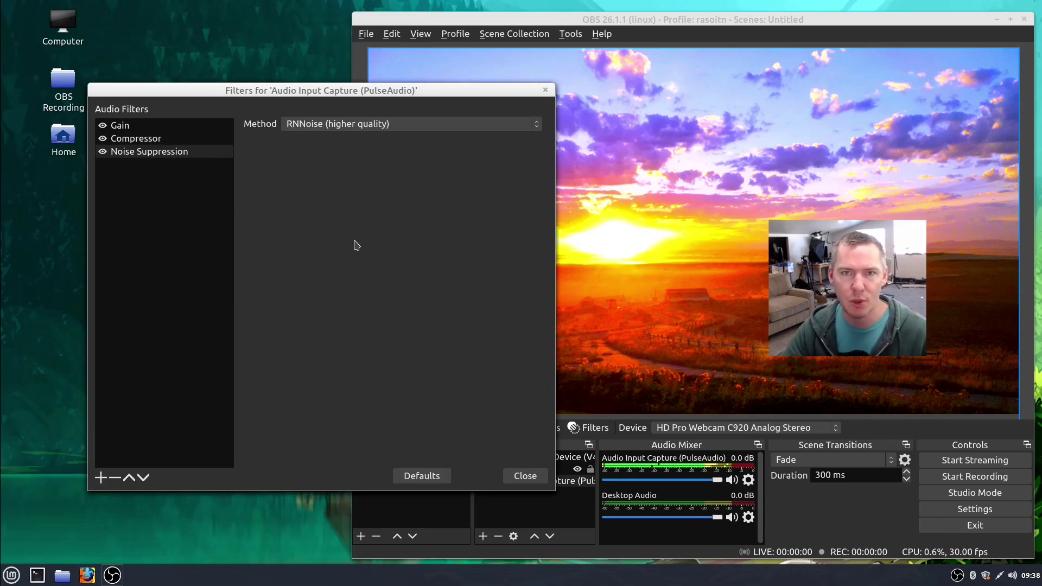
click(337, 126)
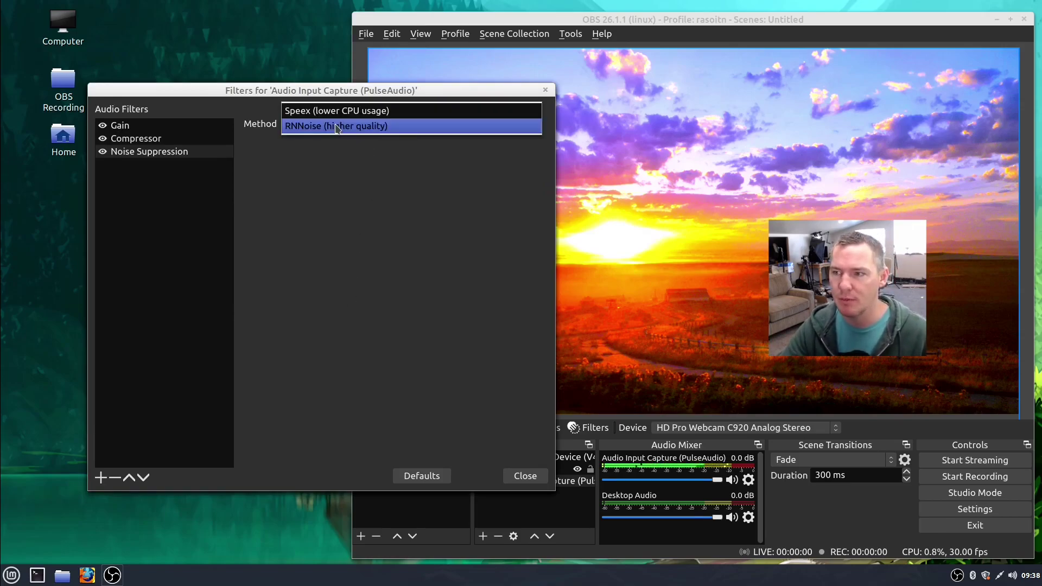
click(341, 180)
click(101, 477)
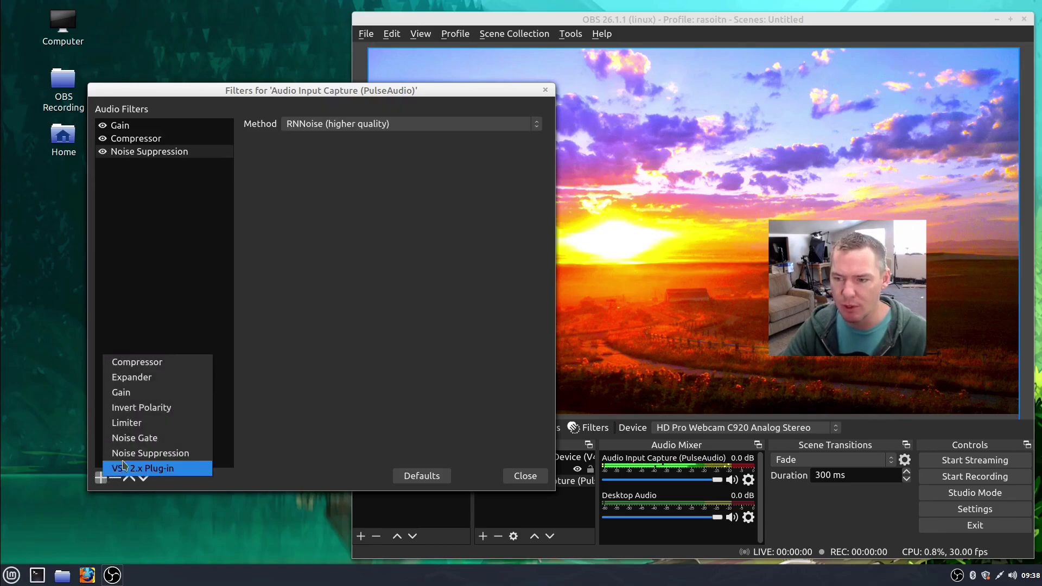
Step: Add a Limiter at the default -6.00 dB threshold, then close the audio filters window
click(137, 426)
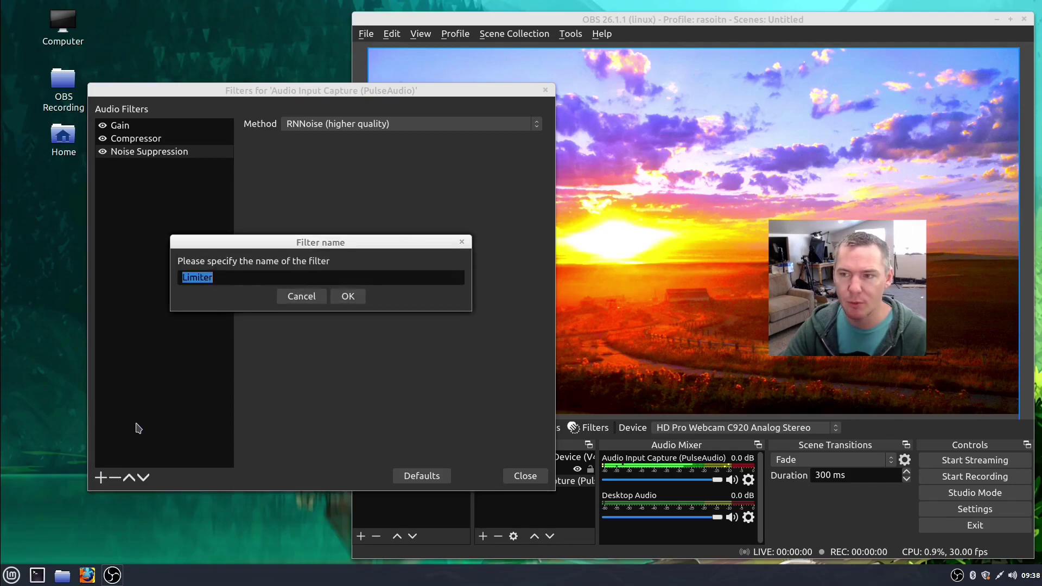
click(348, 296)
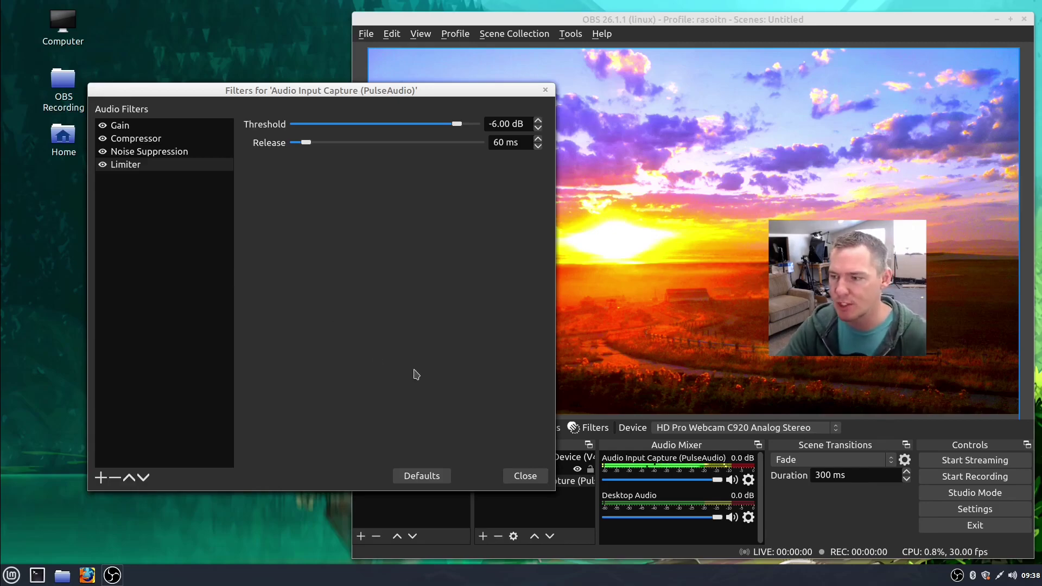
click(522, 476)
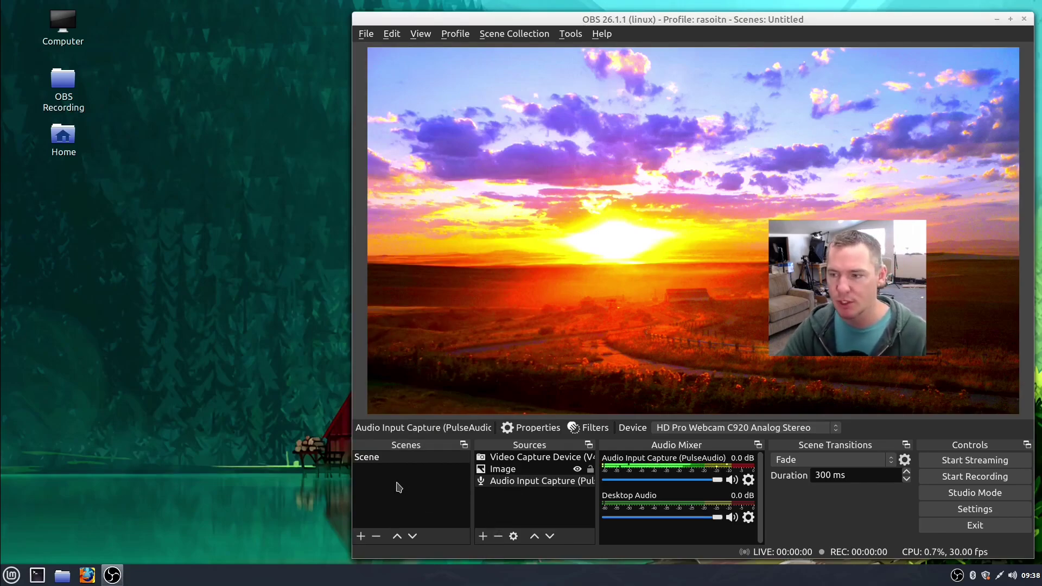
Step: Apply a scene-wide Color Correction filter with brightness -0.16 and adjusted saturation
click(383, 458)
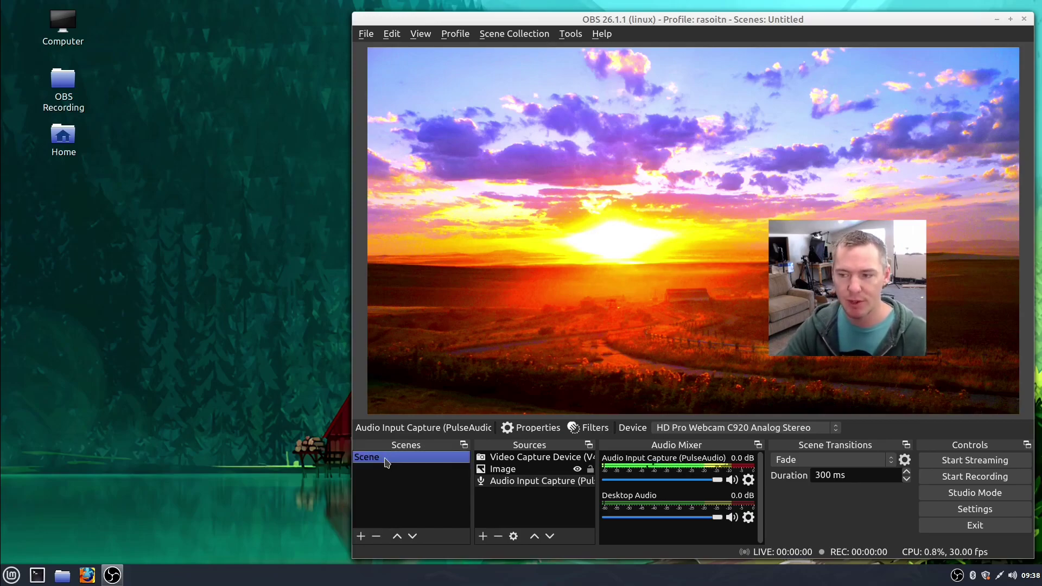
right_click(386, 462)
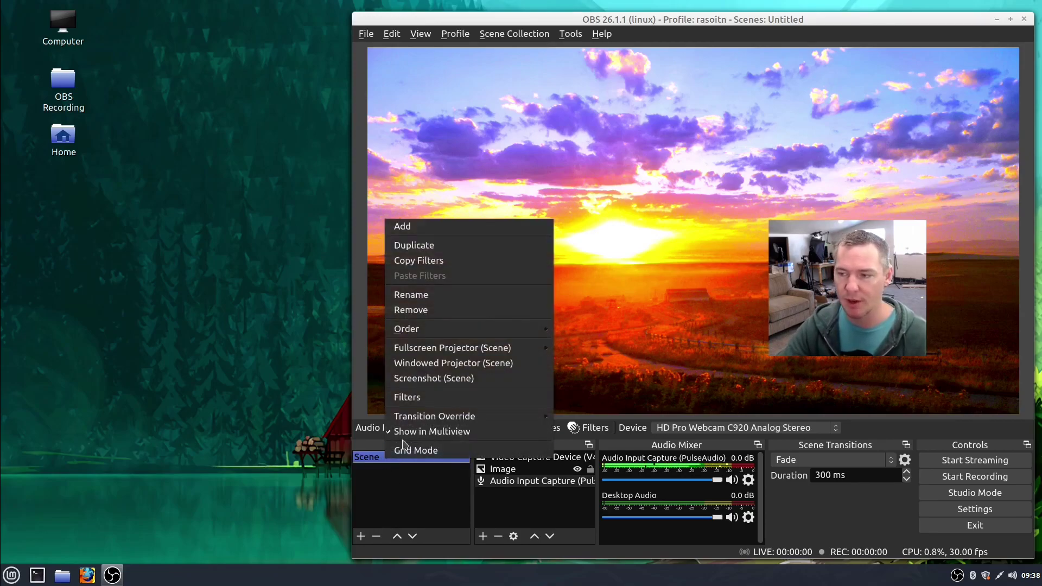
click(407, 396)
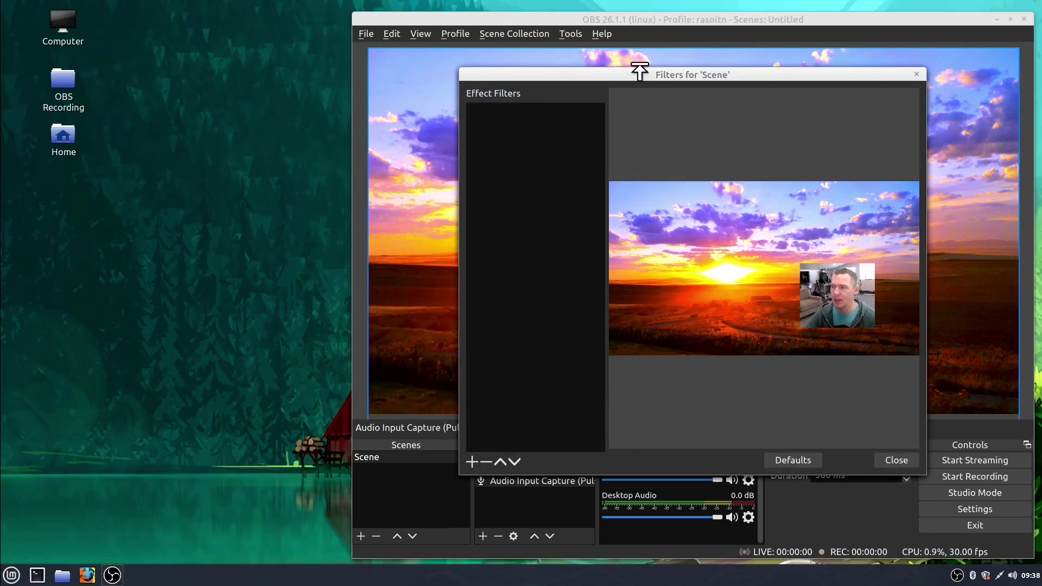
drag(639, 71, 261, 102)
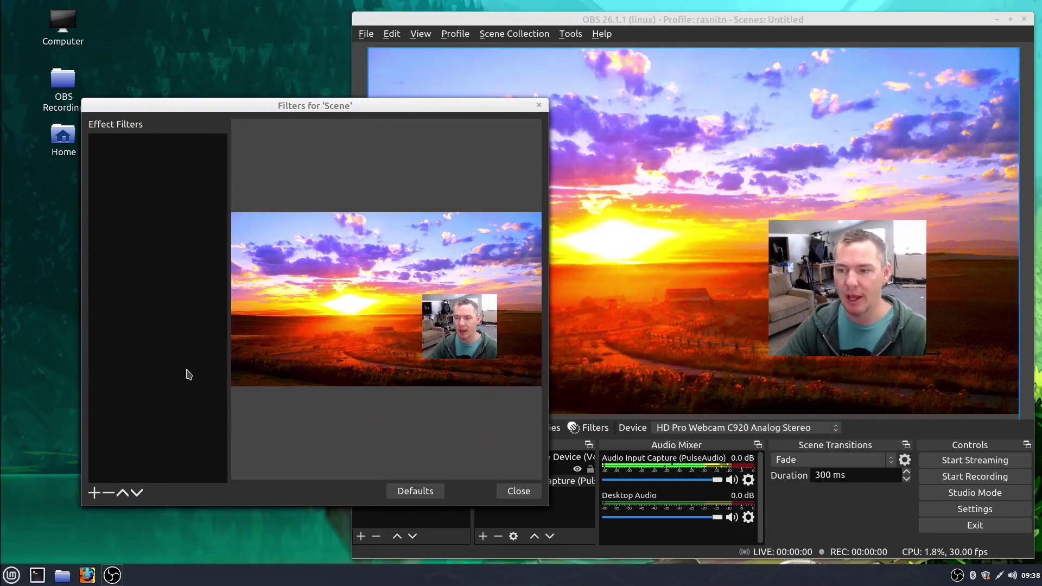
click(91, 492)
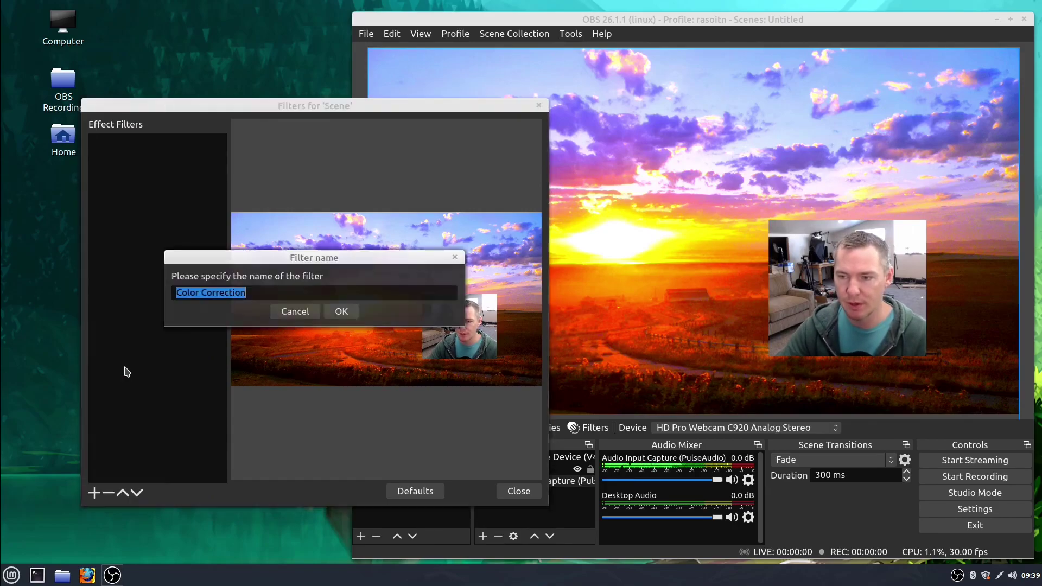
click(342, 311)
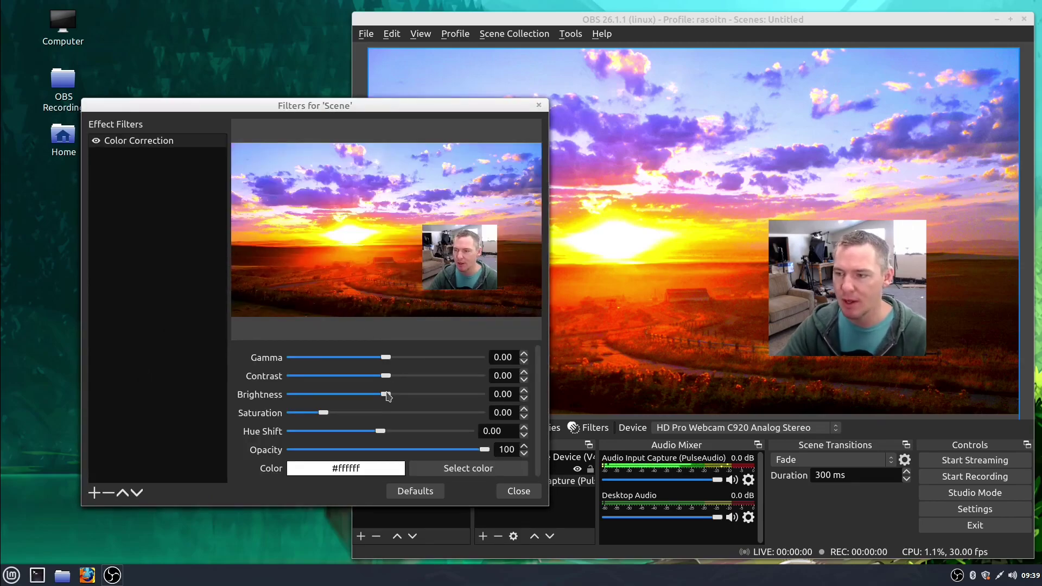
mouse_move(388, 395)
mouse_down()
mouse_move(430, 395)
mouse_move(365, 395)
mouse_move(399, 395)
mouse_move(373, 398)
mouse_up()
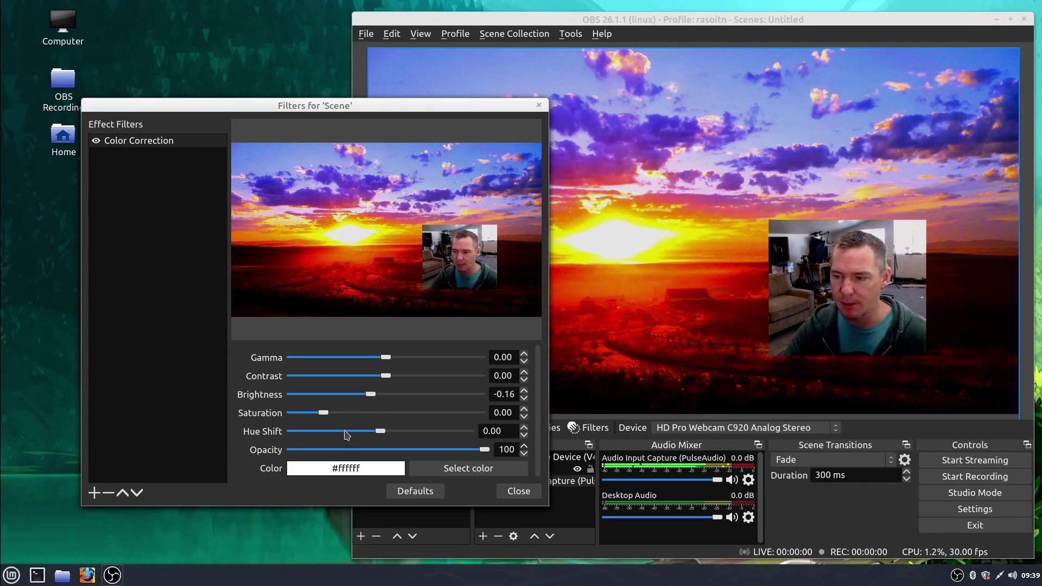
drag(321, 417, 348, 414)
click(519, 490)
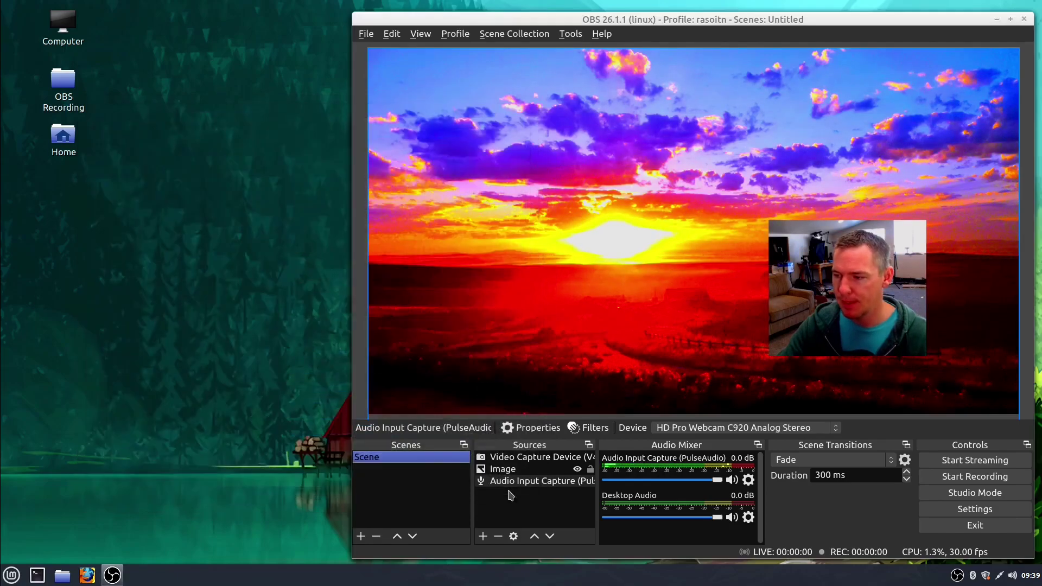
Step: Add a Scaling/Aspect Ratio filter to the Scene's filters
right_click(389, 463)
click(409, 398)
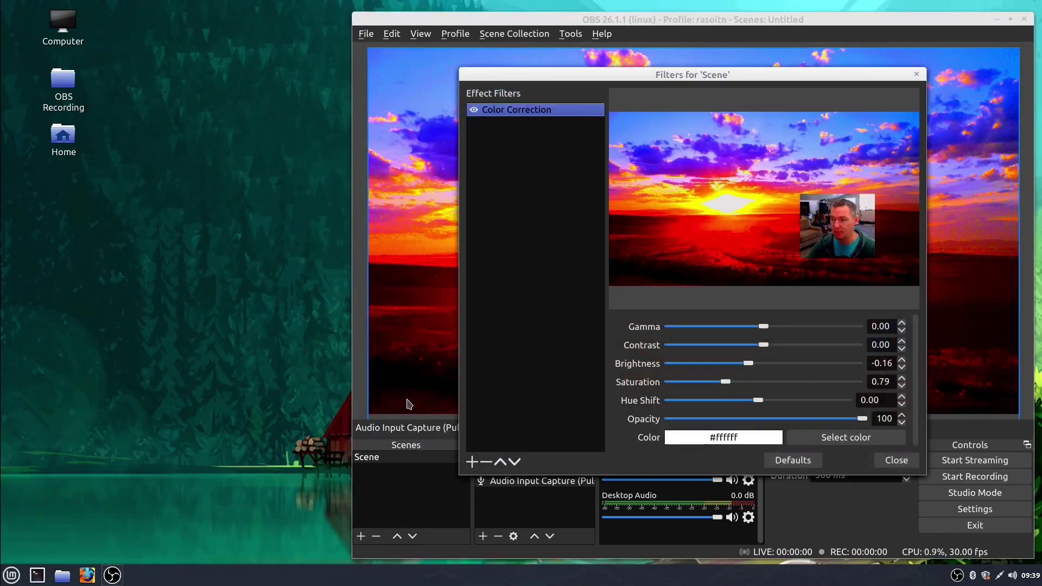
click(471, 462)
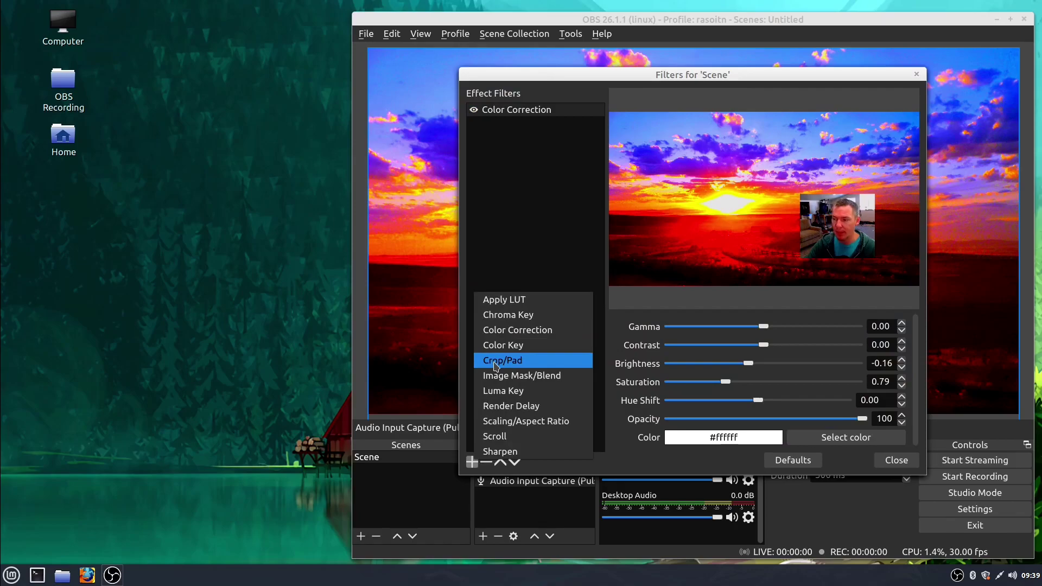
click(508, 421)
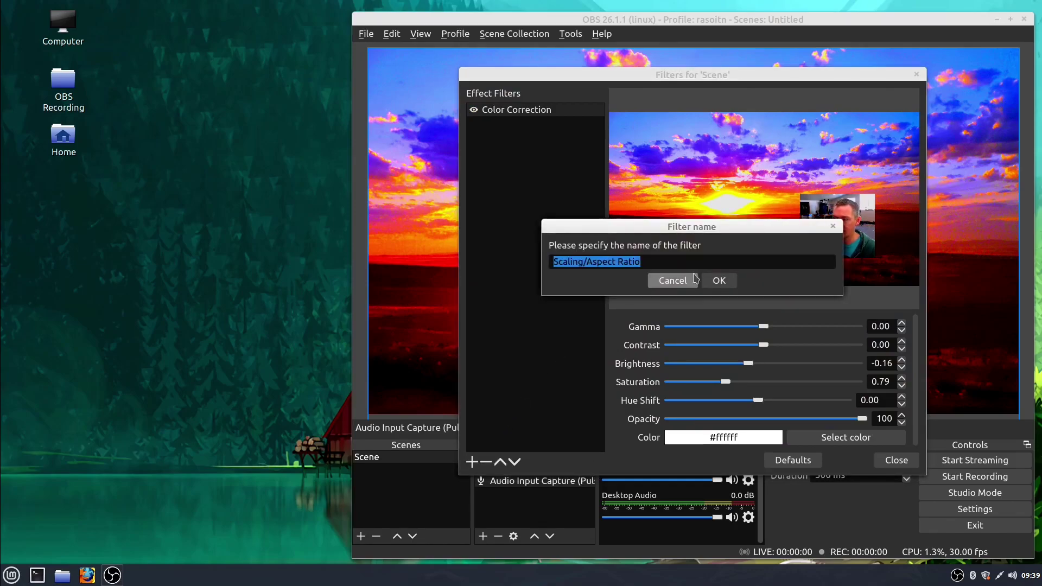
click(721, 279)
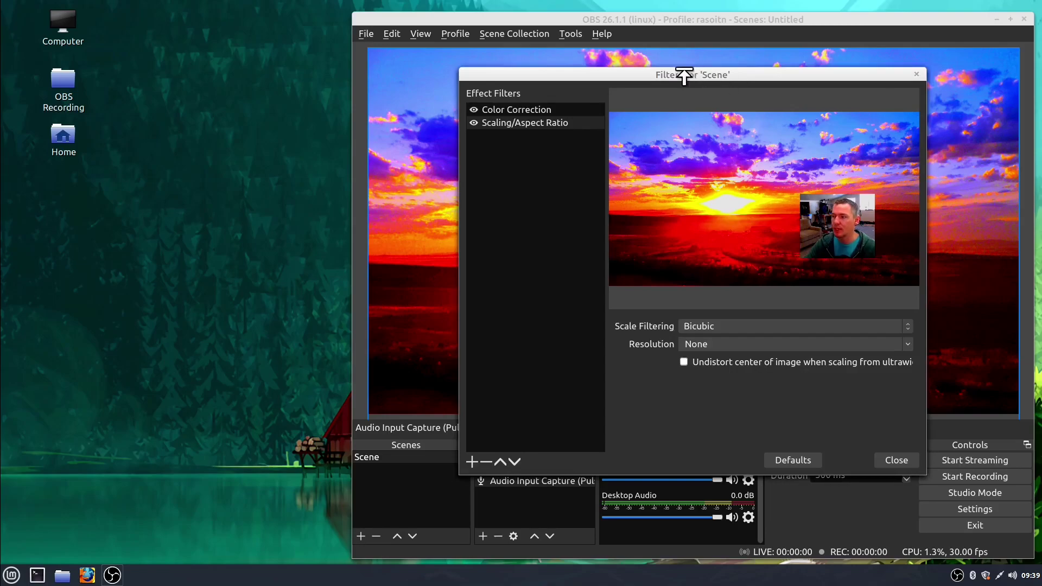
drag(684, 76, 221, 56)
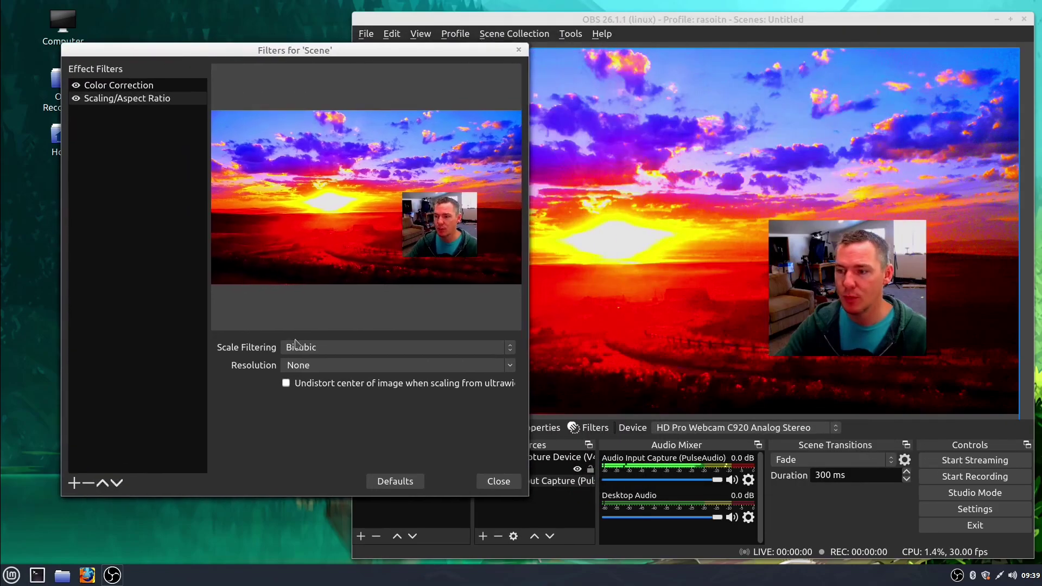
Step: Set the scaling resolution to 640x360, check the shrunken canvas, and close the window
click(510, 366)
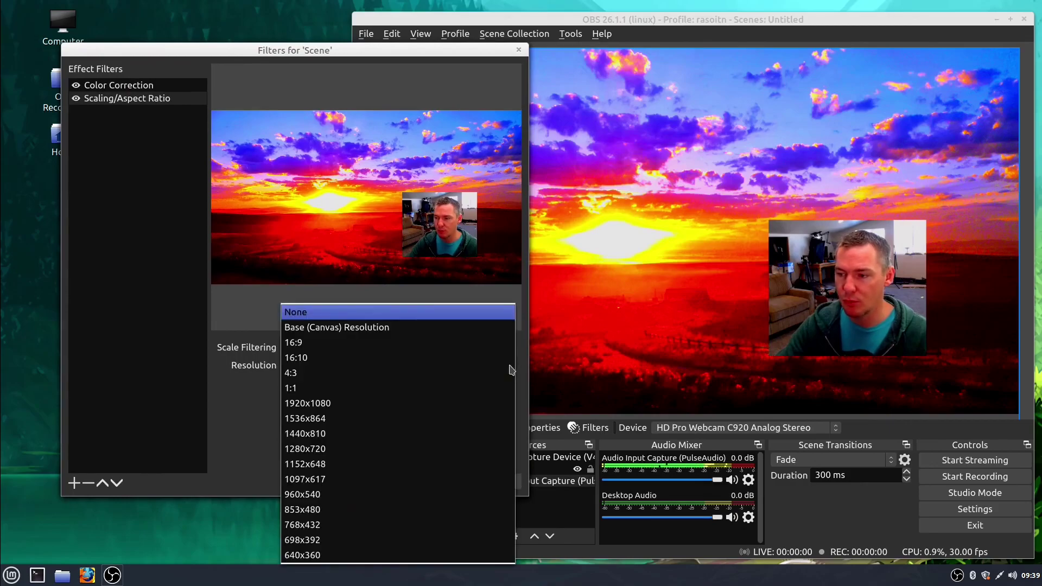
click(327, 386)
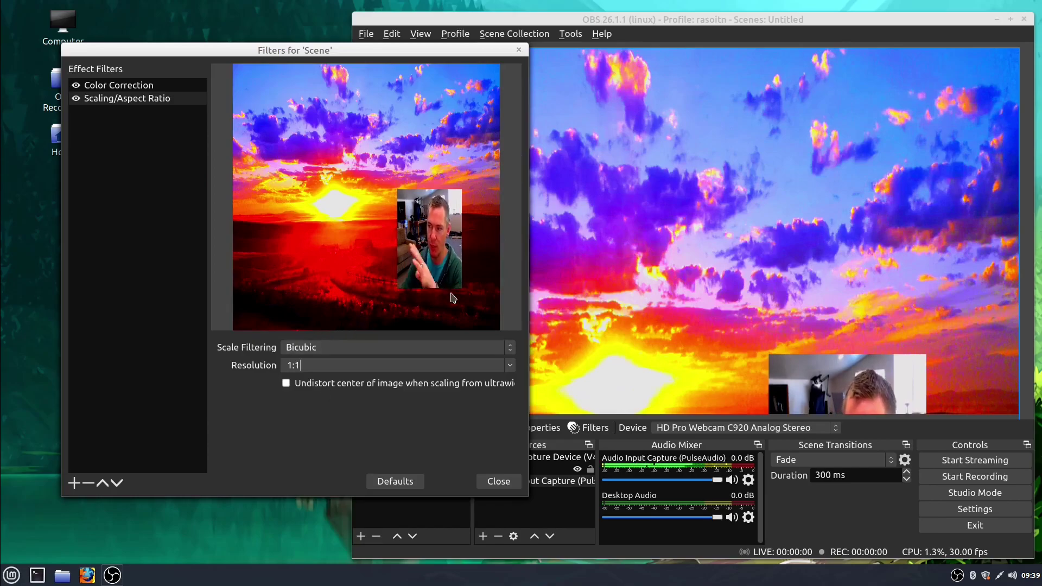
click(510, 365)
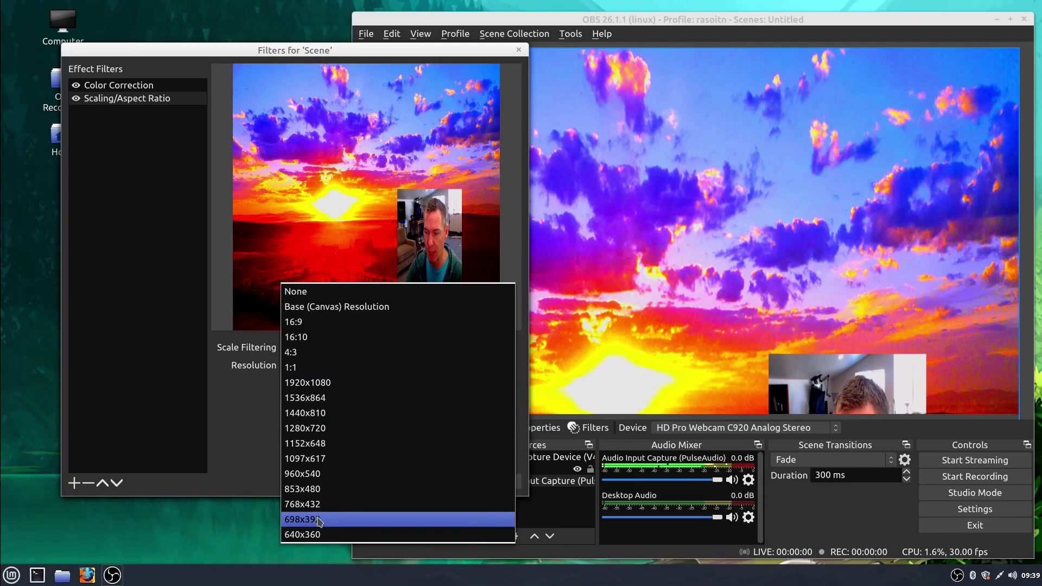
click(317, 534)
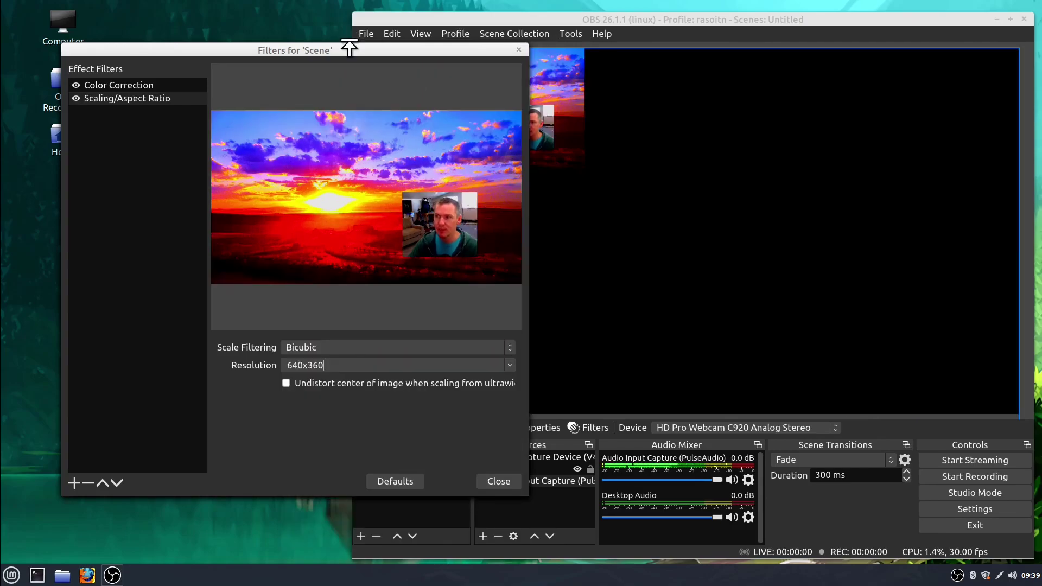
drag(349, 47, 170, 108)
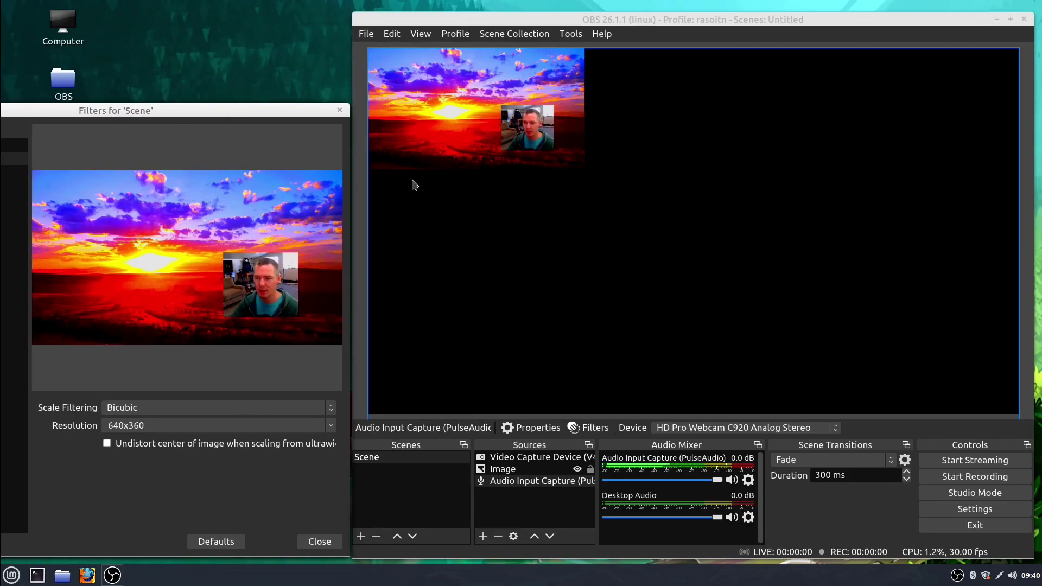
drag(134, 110, 316, 45)
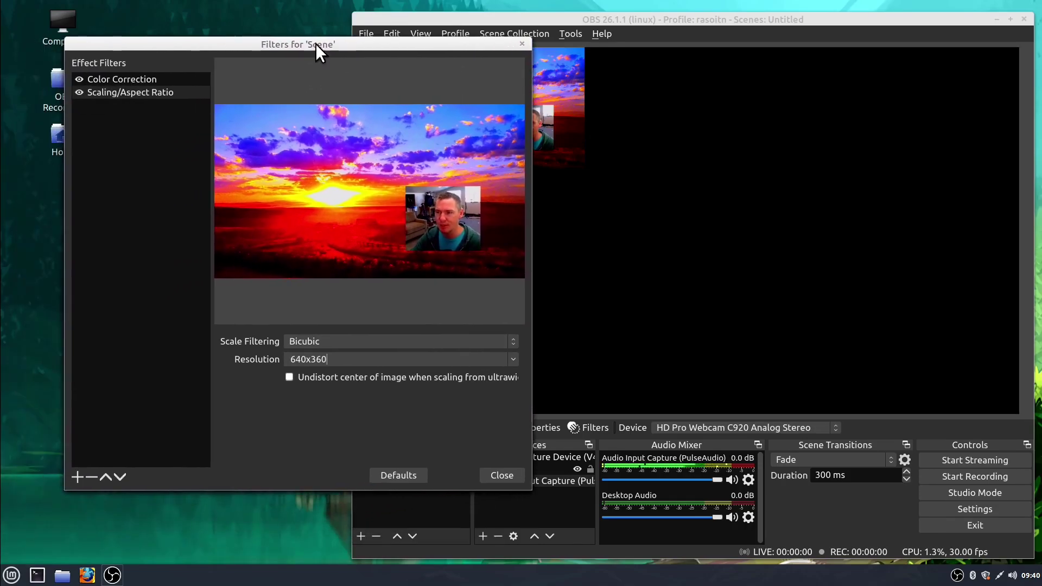
click(500, 476)
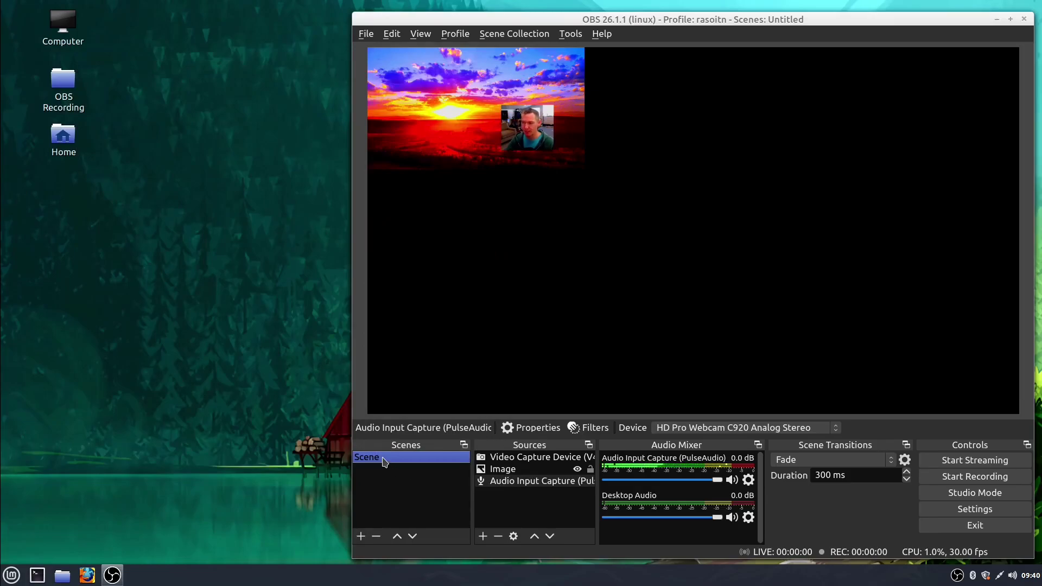
Step: Remove the Scaling/Aspect Ratio filter from the Scene
click(593, 430)
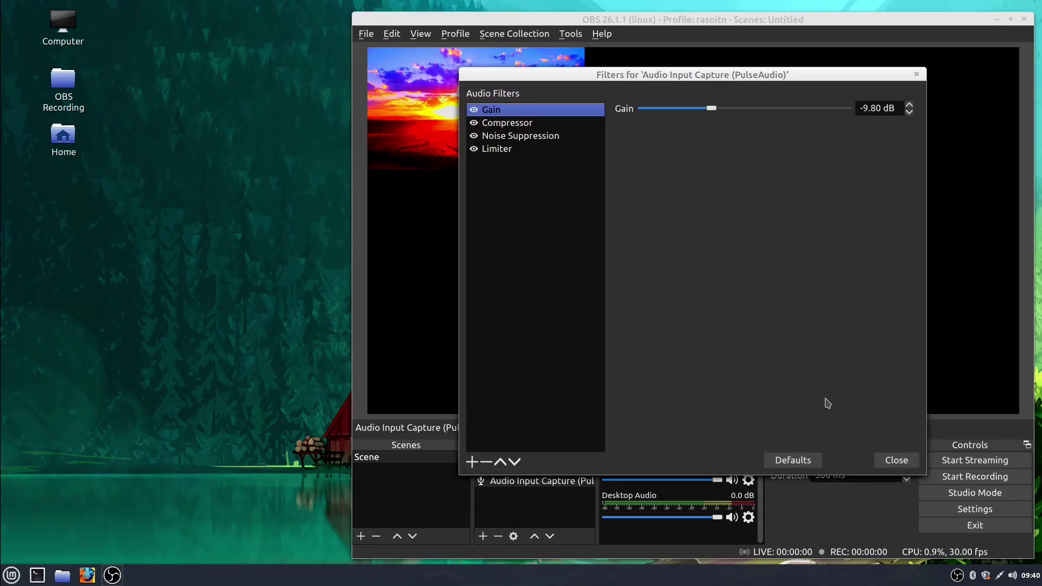
click(897, 456)
click(373, 458)
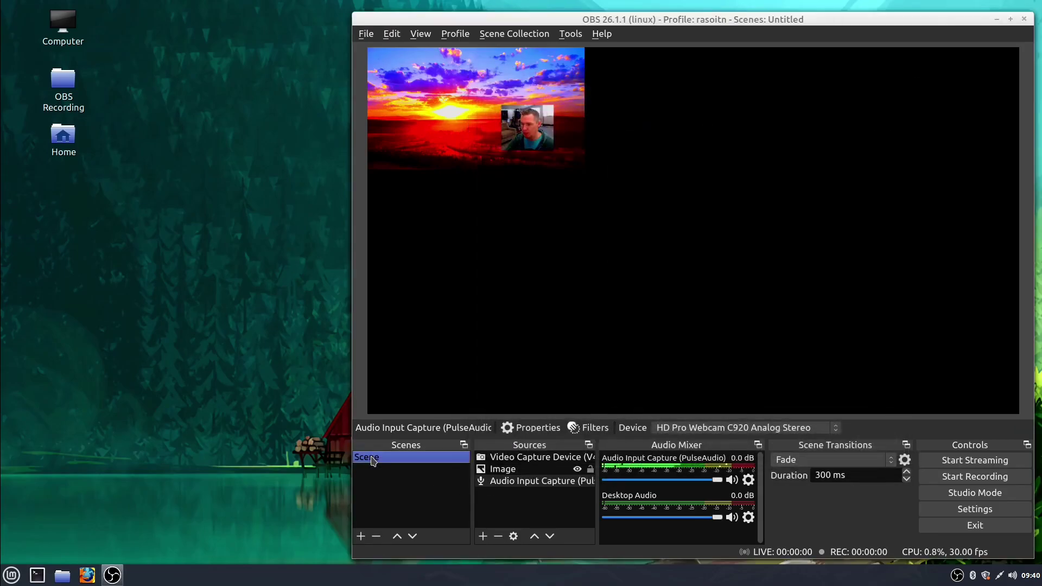
right_click(373, 458)
click(393, 397)
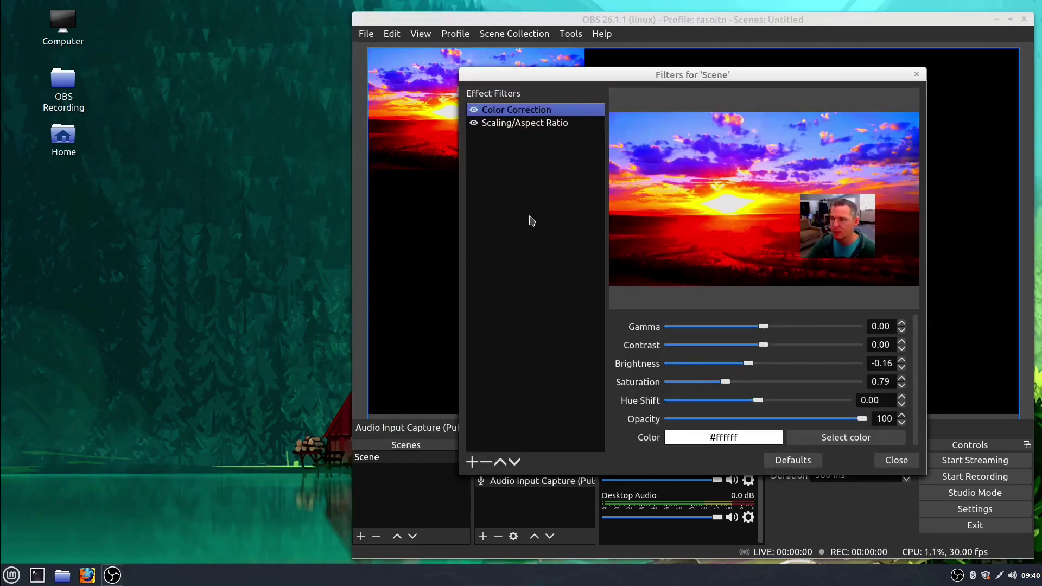
click(492, 124)
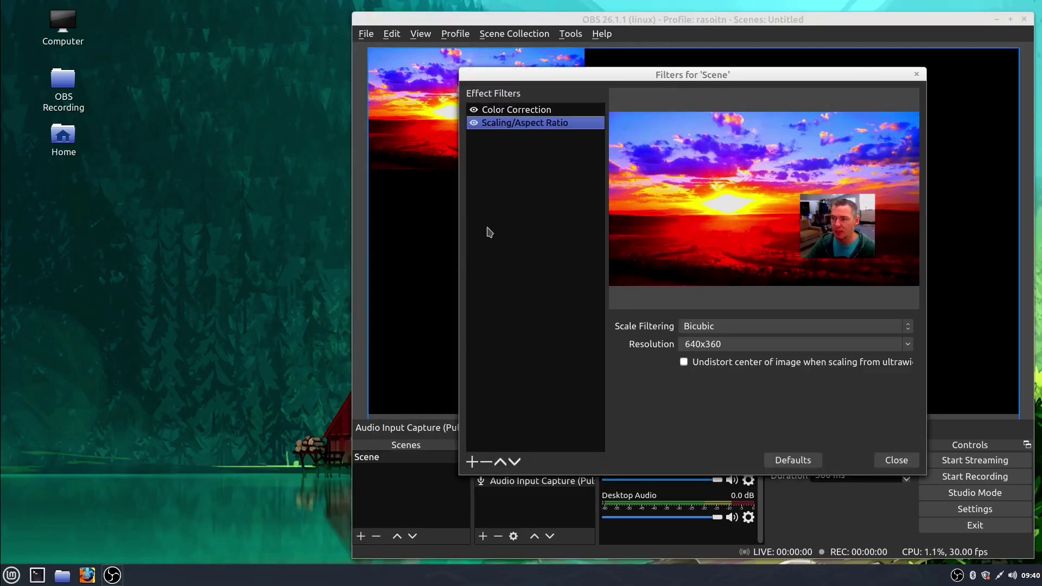
click(486, 462)
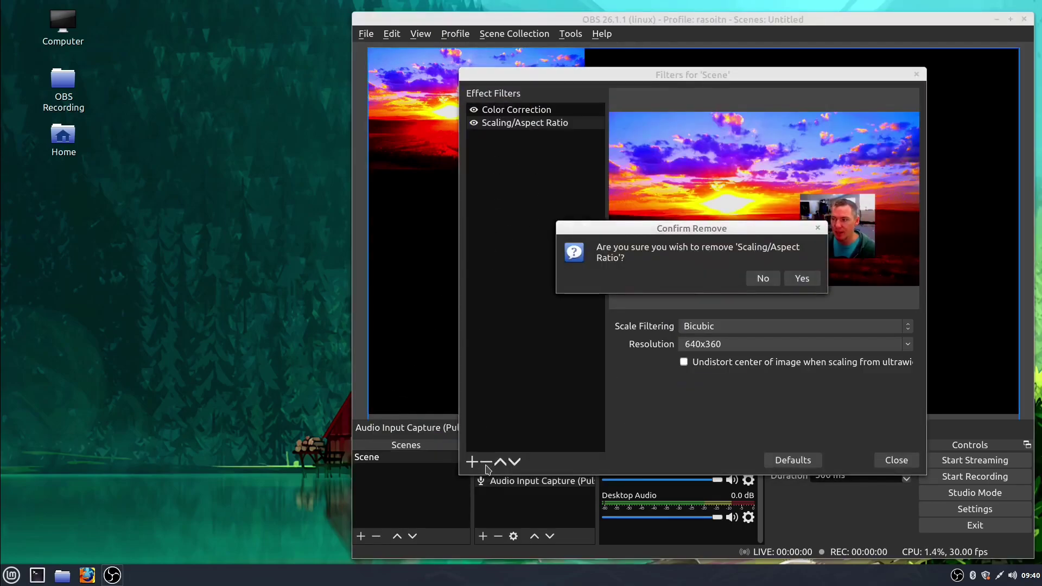
click(802, 279)
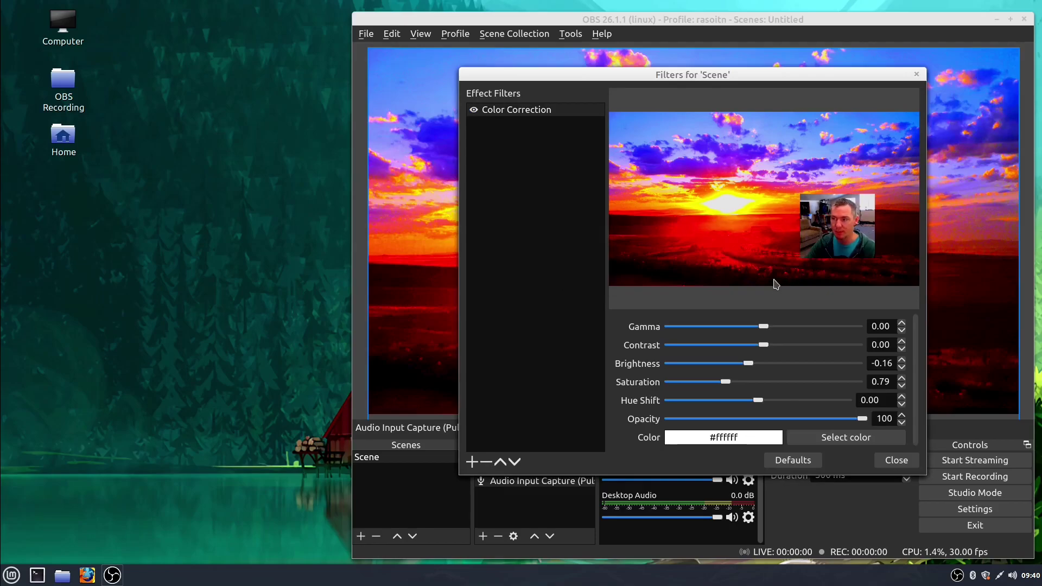
Step: Remove the Color Correction filter from the Scene and close its filters window
click(473, 110)
click(474, 110)
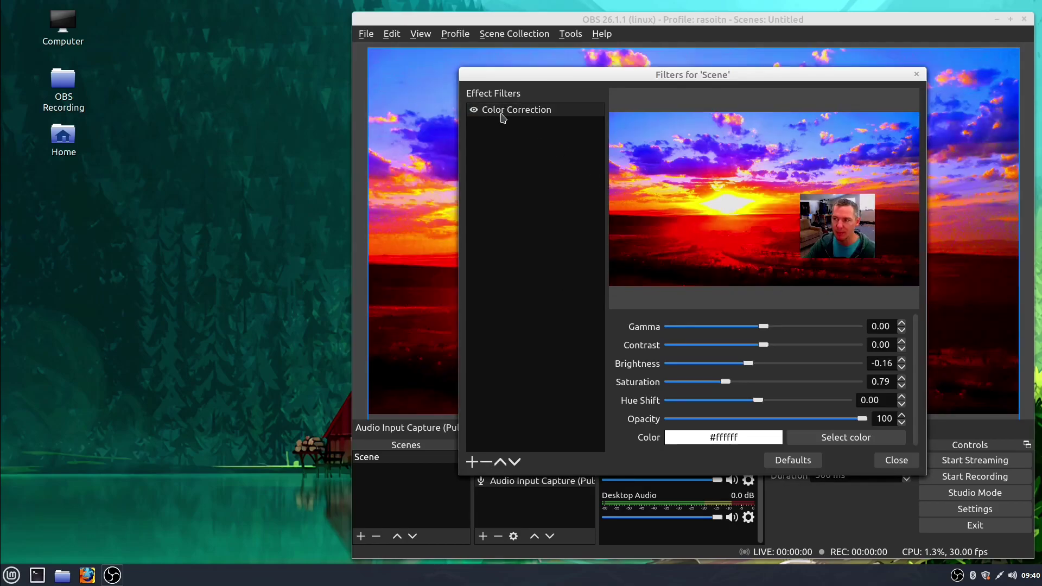
click(503, 115)
click(492, 462)
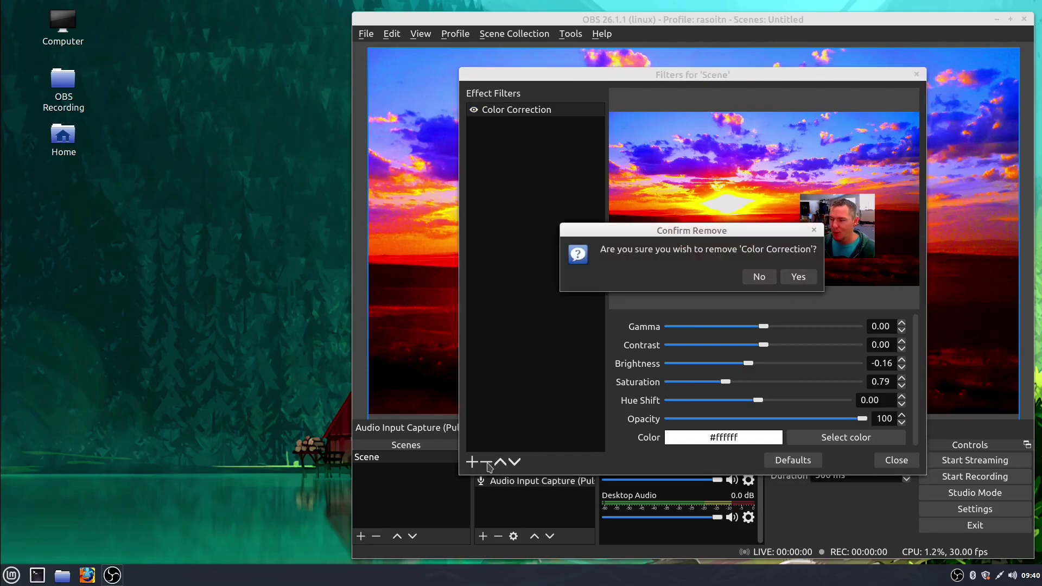
click(797, 278)
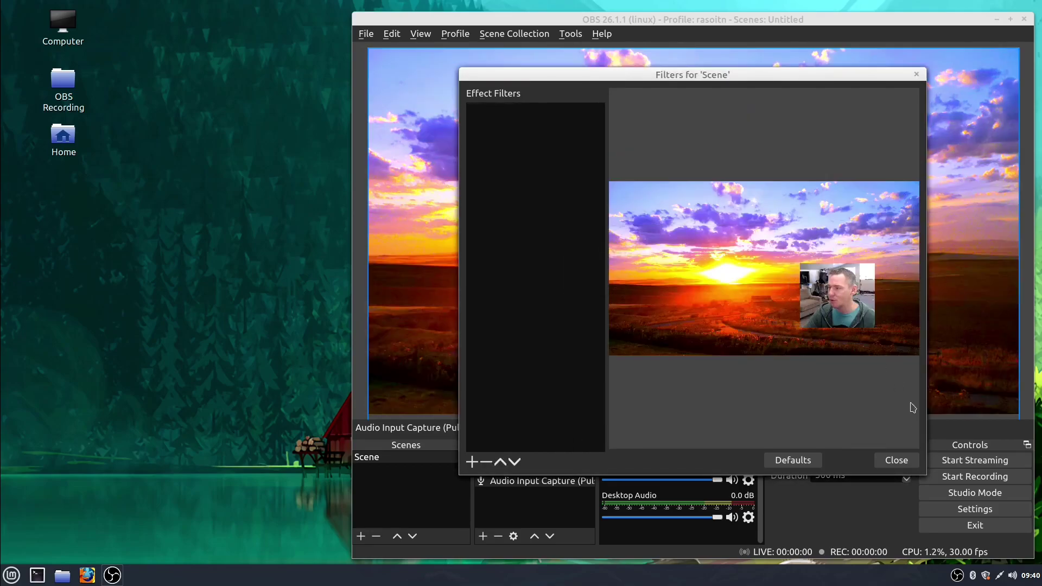
click(897, 460)
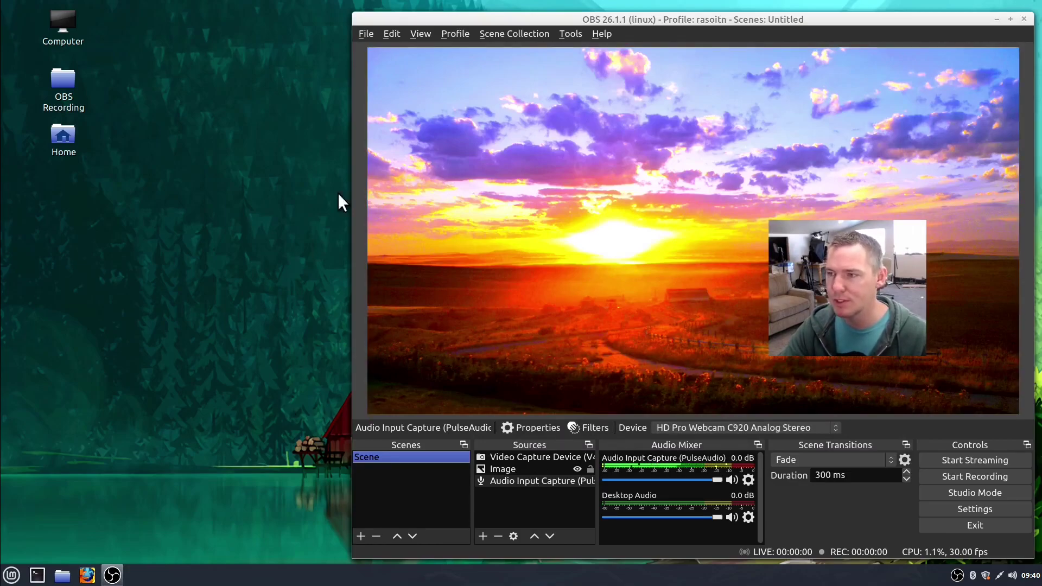
Step: Drag the OBS main window's left edge leftward to widen it
drag(351, 127, 237, 128)
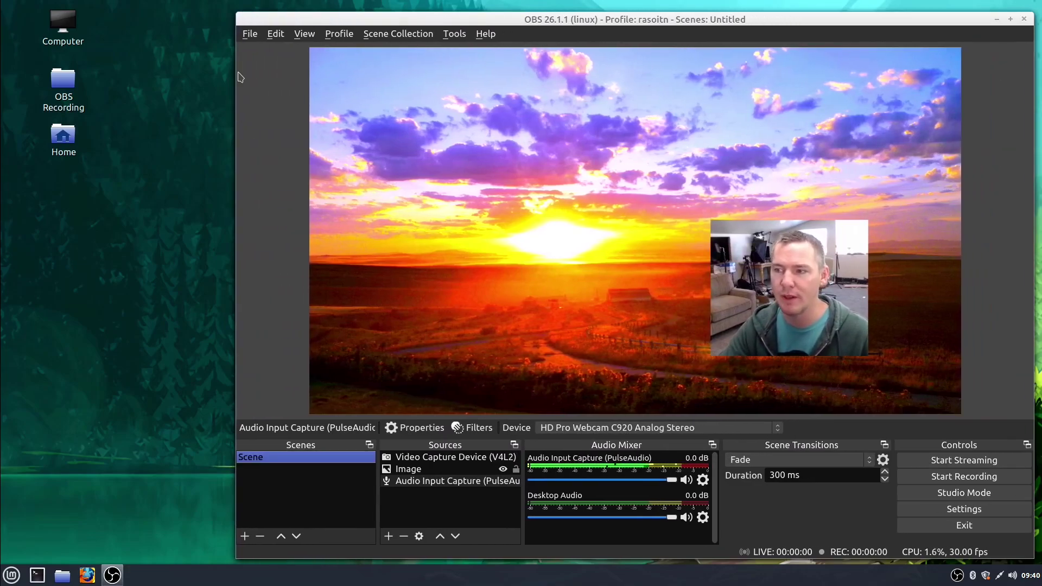